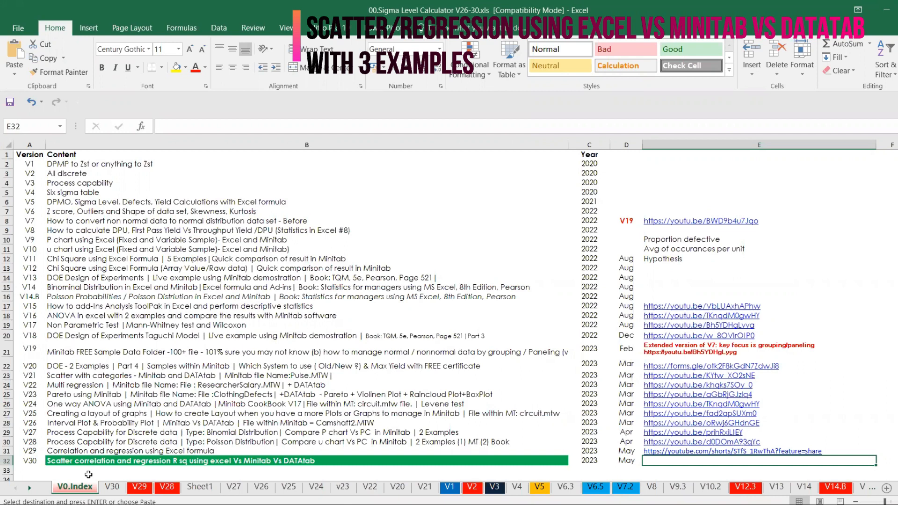
Step: On sheet V30, calculate the correlation of Ad spend and Sales in B14 with =CORREL(B2:B13,C2:C13)
{"action": "left_click", "coordinate": [112, 487]}
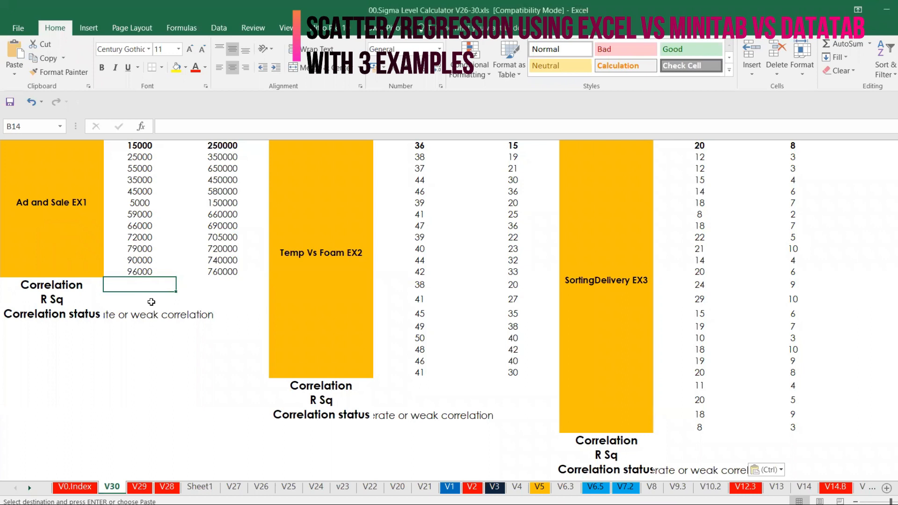
{"action": "type", "text": "=CORR"}
{"action": "key", "text": "Tab"}
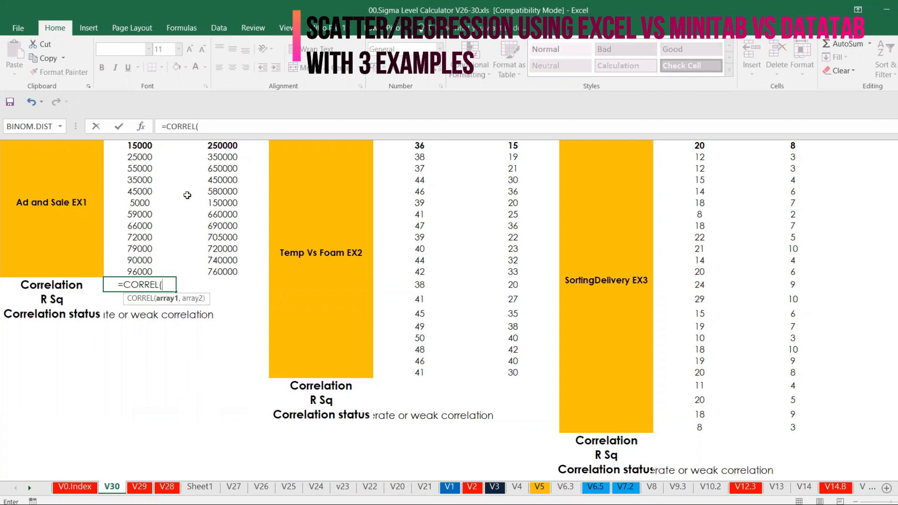
{"action": "scroll", "coordinate": [187, 195], "scroll_direction": "up", "scroll_amount": 1}
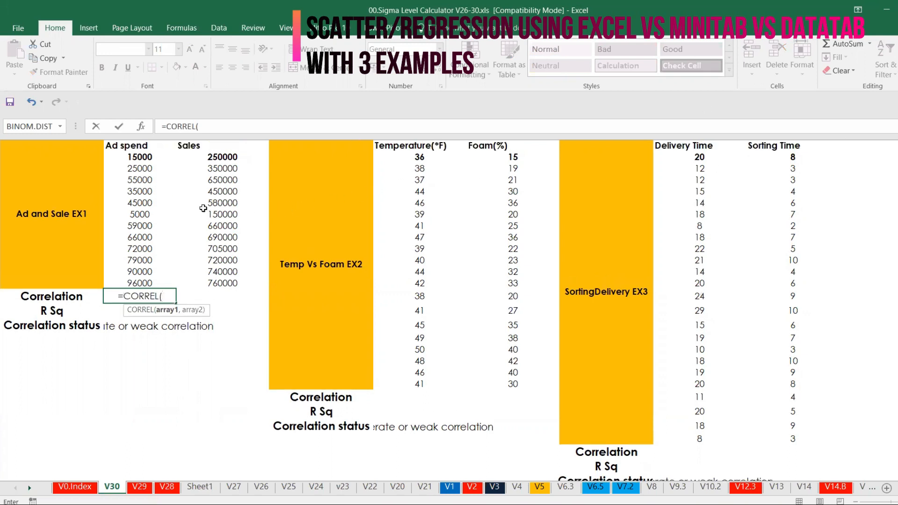
{"action": "left_click_drag", "start_coordinate": [145, 159], "coordinate": [148, 284]}
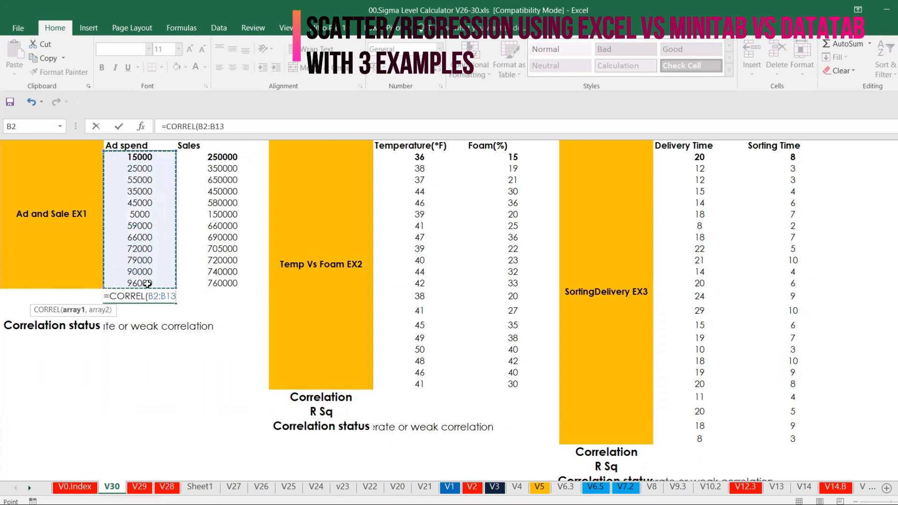
{"action": "type", "text": ","}
{"action": "left_click_drag", "start_coordinate": [219, 159], "coordinate": [221, 282]}
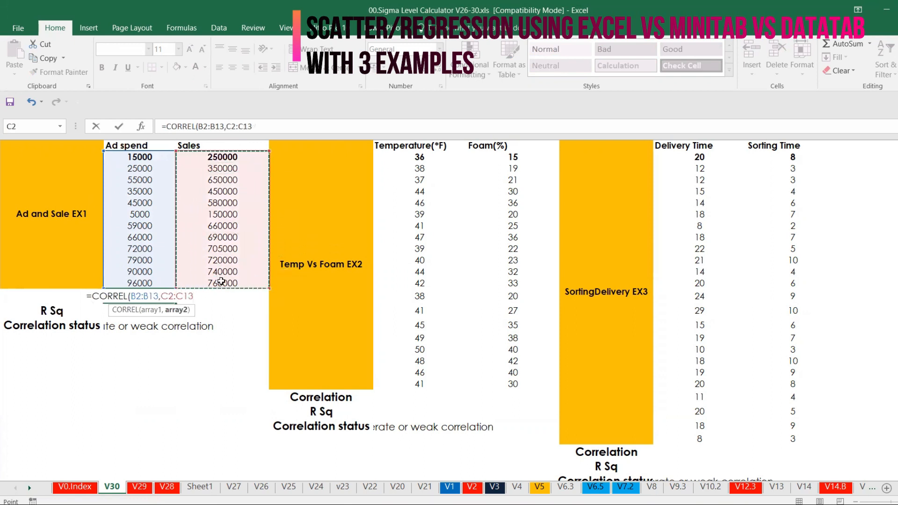
{"action": "key", "text": "Return"}
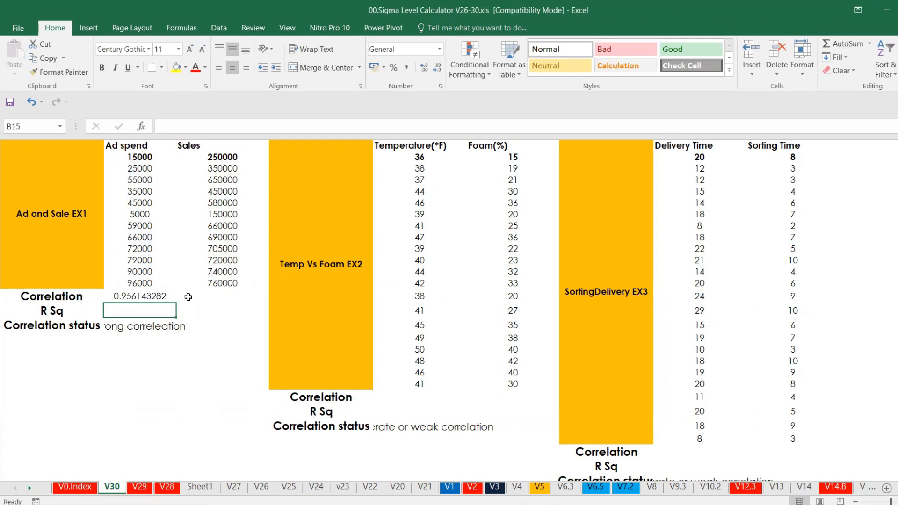
Step: Calculate R Sq for the Ad and Sale example in B15 by squaring the correlation with =B14*B14
{"action": "type", "text": "="}
{"action": "left_click", "coordinate": [149, 296]}
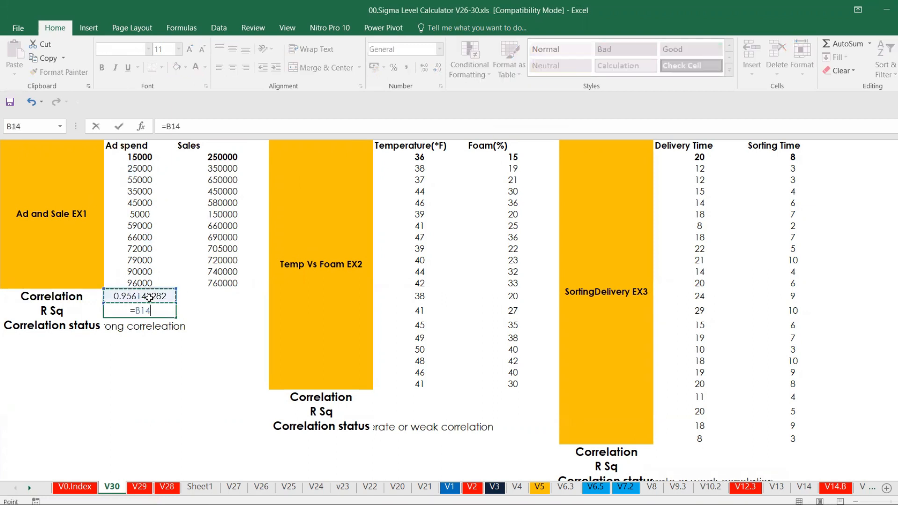
{"action": "type", "text": "*"}
{"action": "left_click", "coordinate": [149, 297]}
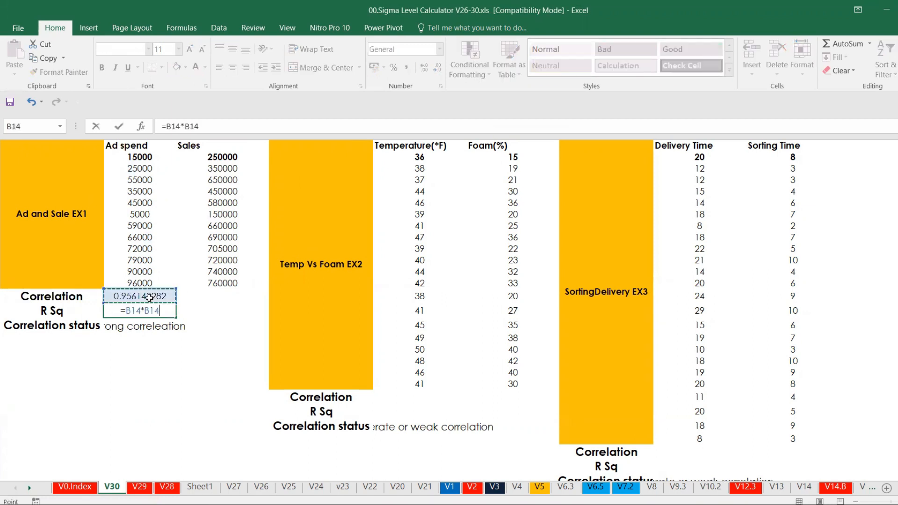
{"action": "key", "text": "Return"}
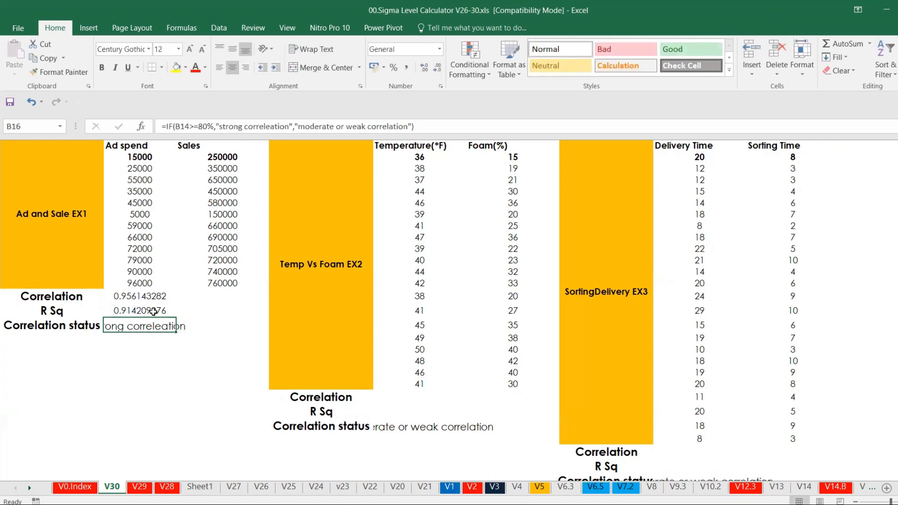
Step: Replace the R Sq formula in B15 with =RSQ(B2:B13,C2:C13) for the Ad and Sale example
{"action": "left_click", "coordinate": [153, 311]}
{"action": "type", "text": "="}
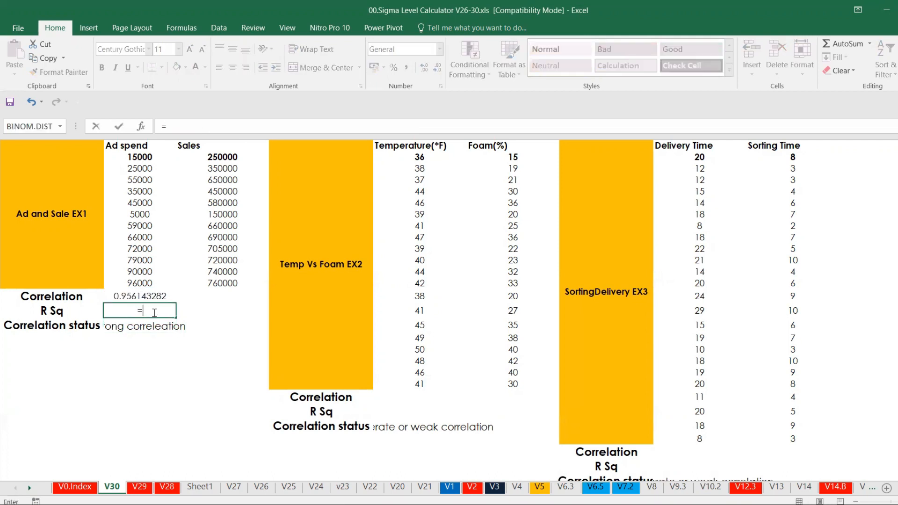
{"action": "type", "text": "rsq"}
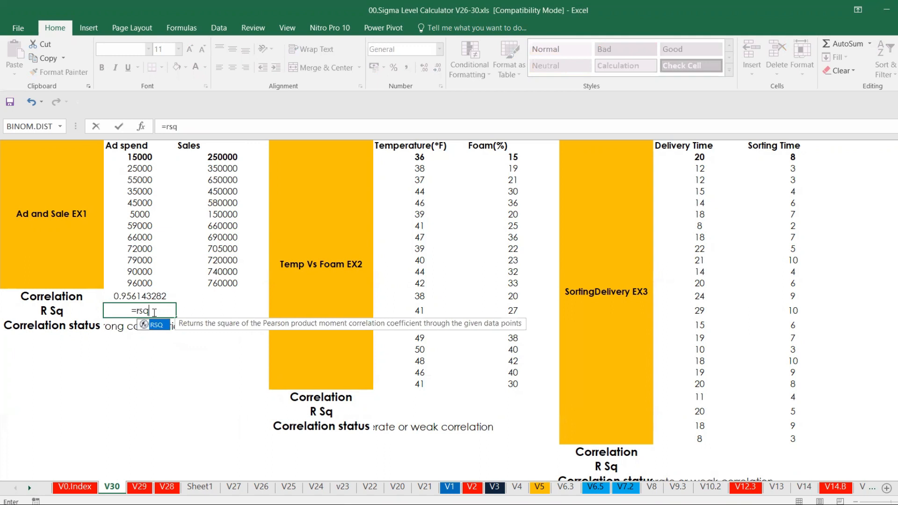
{"action": "key", "text": "Tab"}
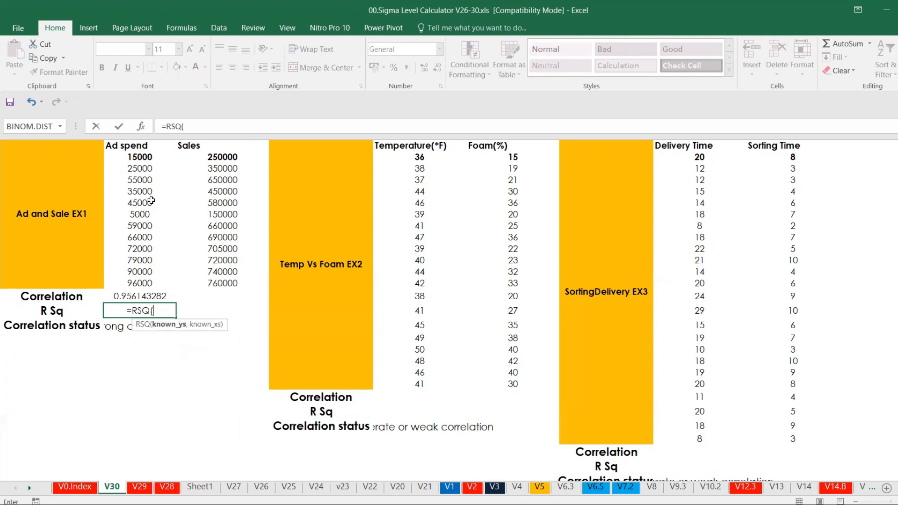
{"action": "left_click_drag", "start_coordinate": [142, 158], "coordinate": [141, 283]}
{"action": "type", "text": ","}
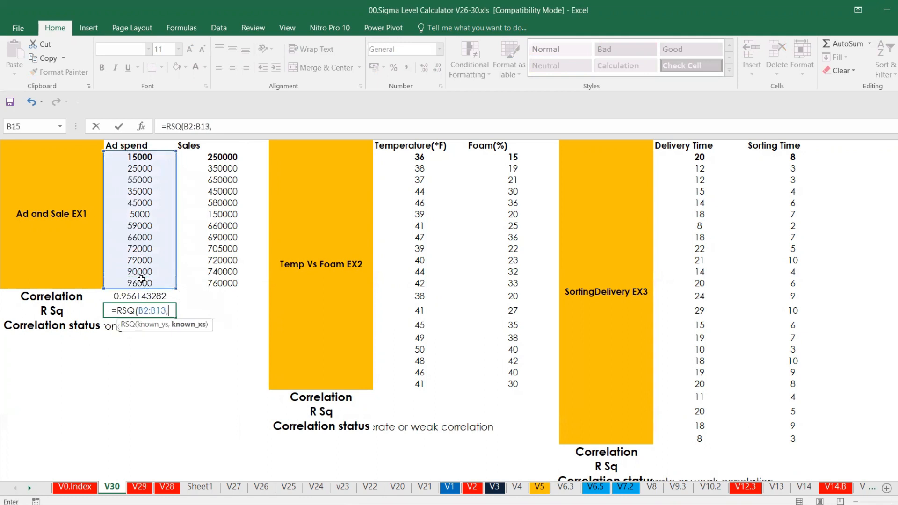
{"action": "left_click_drag", "start_coordinate": [192, 160], "coordinate": [212, 281]}
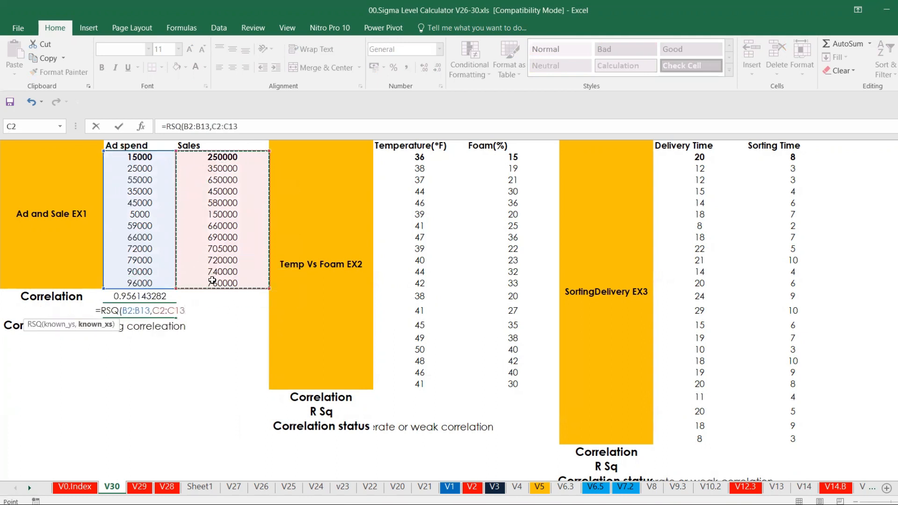
{"action": "type", "text": ")"}
{"action": "key", "text": "Return"}
Step: Format the R Sq result in B15 as a percentage with one decimal place
{"action": "left_click", "coordinate": [149, 297]}
{"action": "left_click", "coordinate": [148, 325]}
{"action": "left_click", "coordinate": [146, 311]}
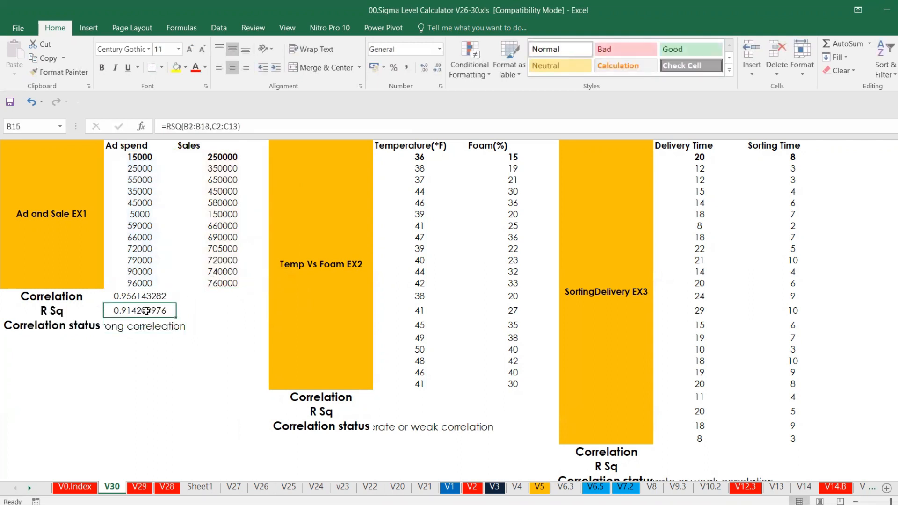
{"action": "left_click", "coordinate": [394, 67]}
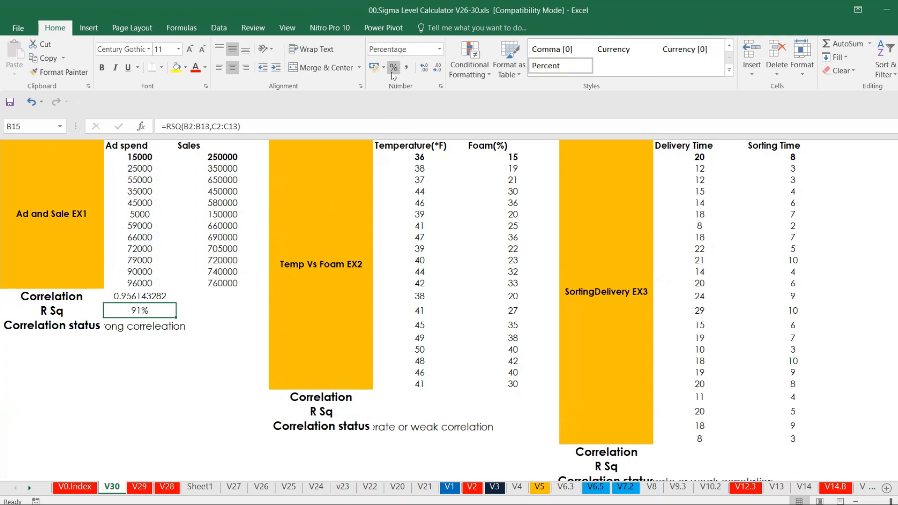
{"action": "left_click", "coordinate": [425, 70]}
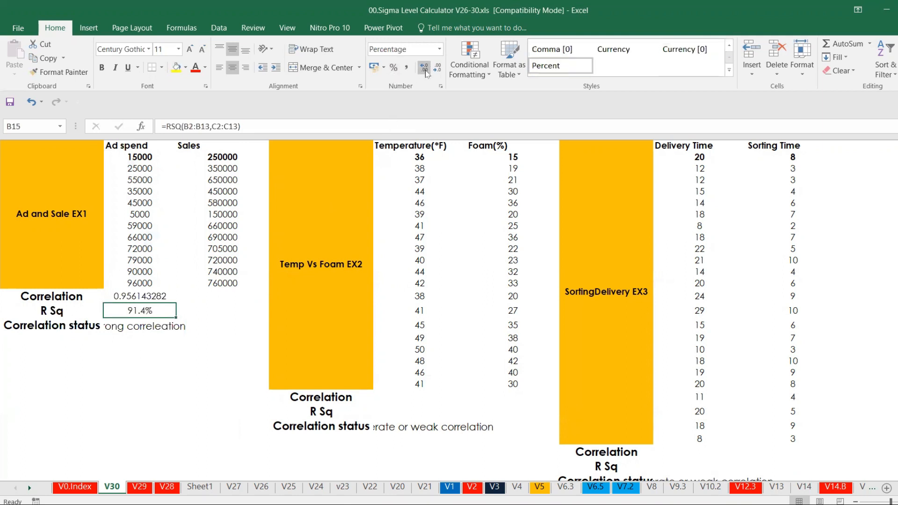
Step: Merge and center the Ad and Sale correlation status across B16:C16 and fill it with green
{"action": "left_click", "coordinate": [161, 323]}
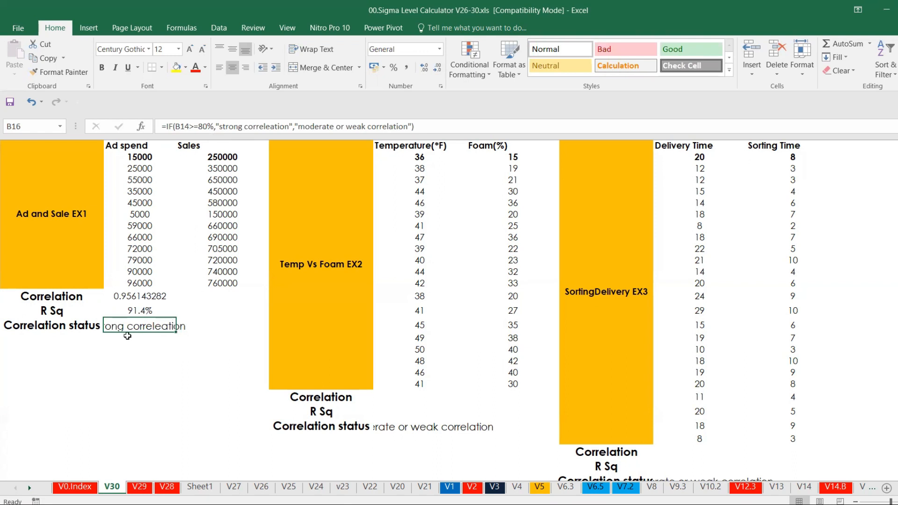
{"action": "left_click_drag", "start_coordinate": [173, 325], "coordinate": [205, 323]}
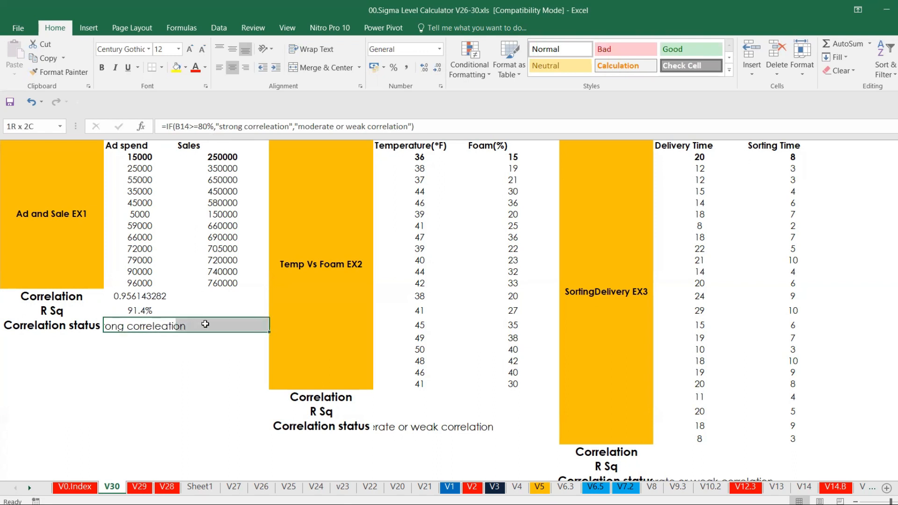
{"action": "left_click", "coordinate": [313, 70]}
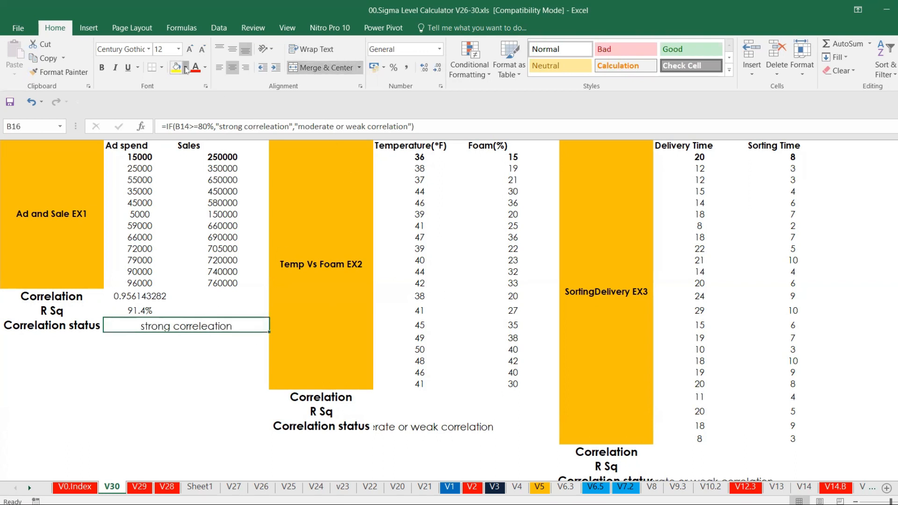
{"action": "left_click", "coordinate": [185, 67]}
{"action": "left_click", "coordinate": [215, 161]}
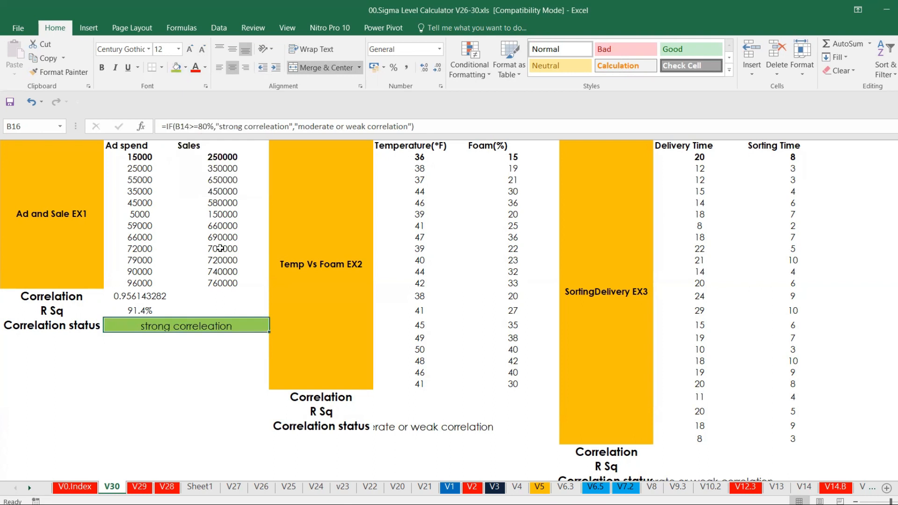
Step: Copy the Ad spend and Sales data with headers (B1:C13) and launch Minitab 17 Statistical Software
{"action": "left_click_drag", "start_coordinate": [131, 147], "coordinate": [226, 281]}
{"action": "key", "text": "ctrl+c"}
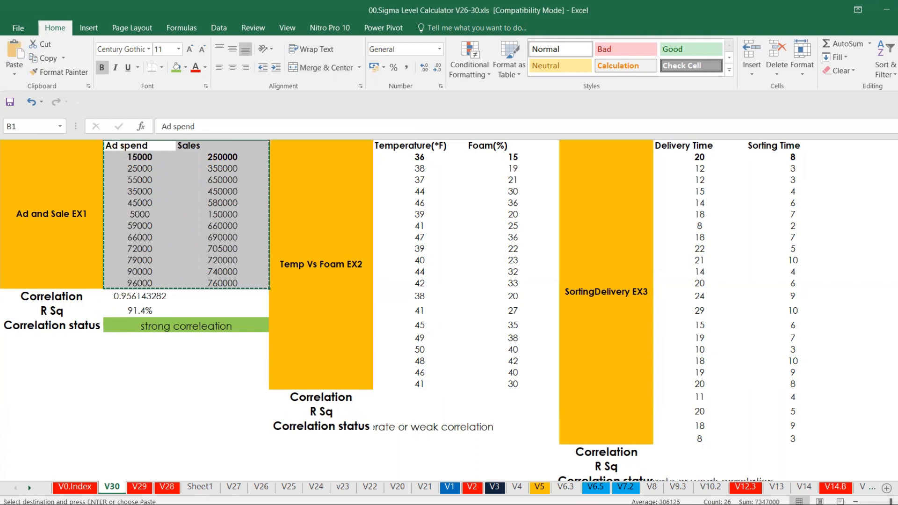
{"action": "left_click", "coordinate": [604, 504]}
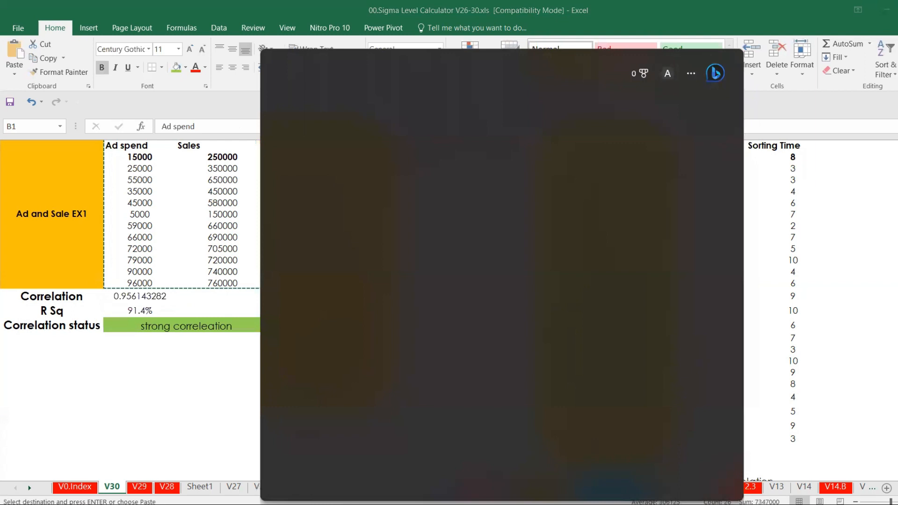
{"action": "type", "text": "miim"}
{"action": "key", "text": "BackSpace"}
{"action": "key", "text": "BackSpace"}
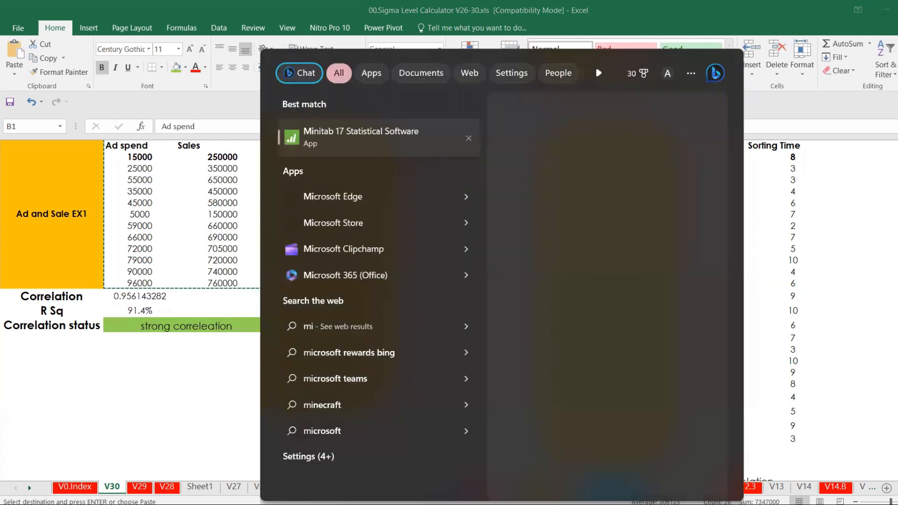
{"action": "left_click", "coordinate": [378, 138]}
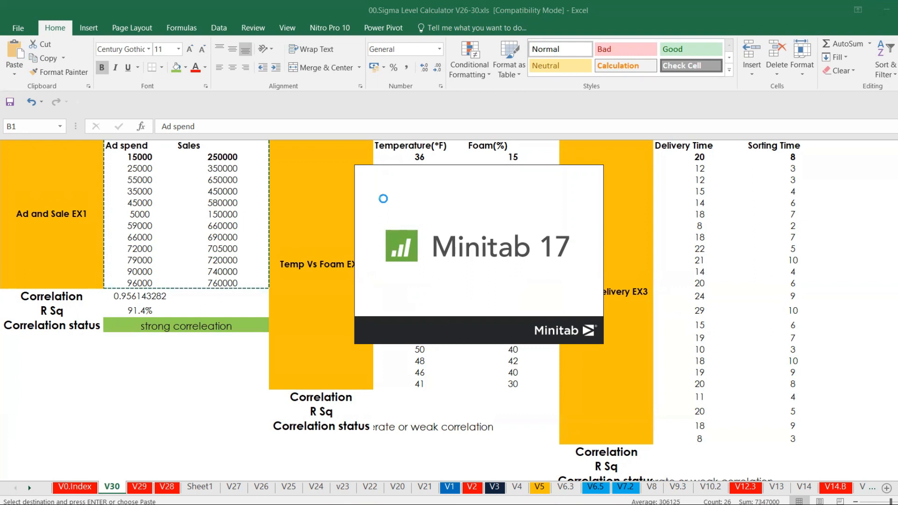
Step: Correct the spelling in the B16 status formula so its true result reads "strong correlation"
{"action": "left_click", "coordinate": [215, 322]}
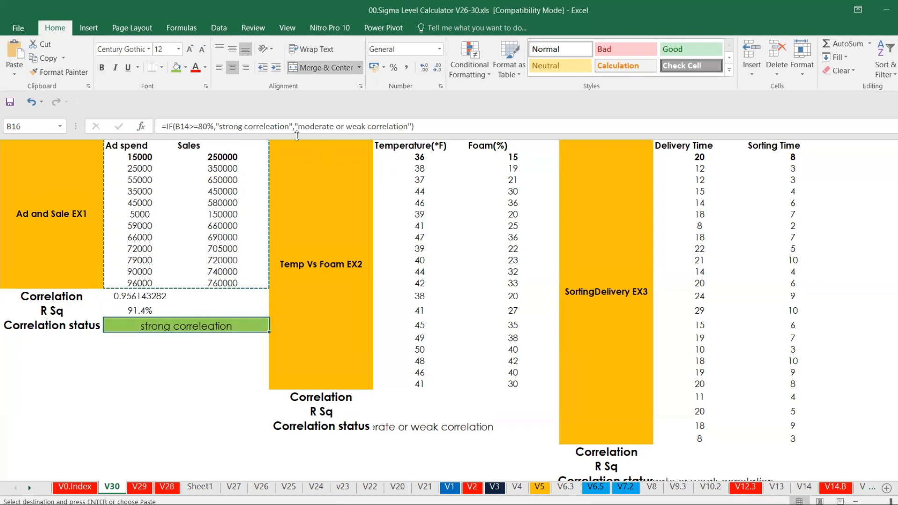
{"action": "left_click", "coordinate": [270, 121]}
{"action": "key", "text": "Delete"}
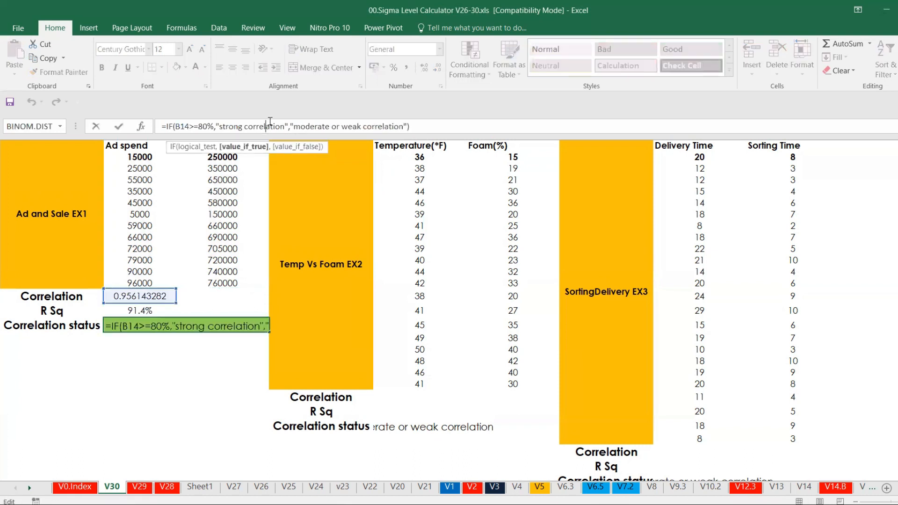
{"action": "key", "text": "Return"}
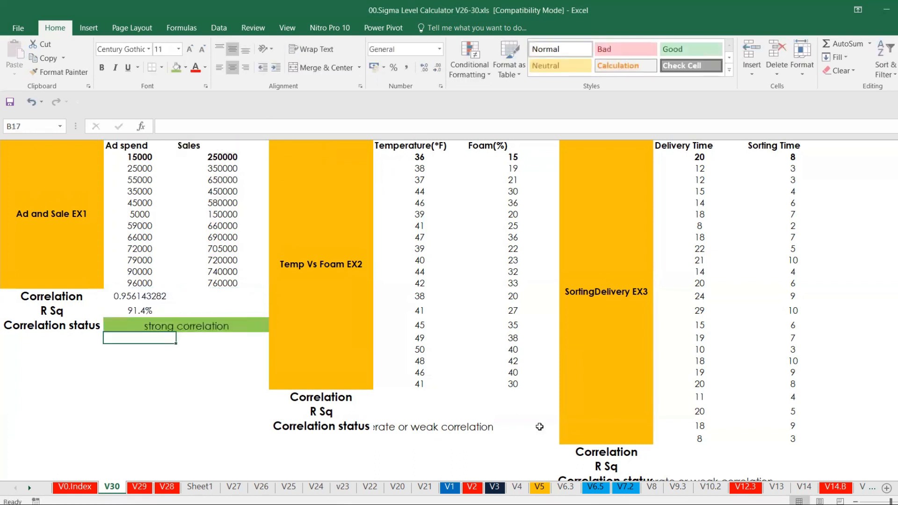
Step: Launch Minitab 17 Statistical Software and maximize Worksheet 1, selecting the name cell of column C1
{"action": "key", "text": "super+s"}
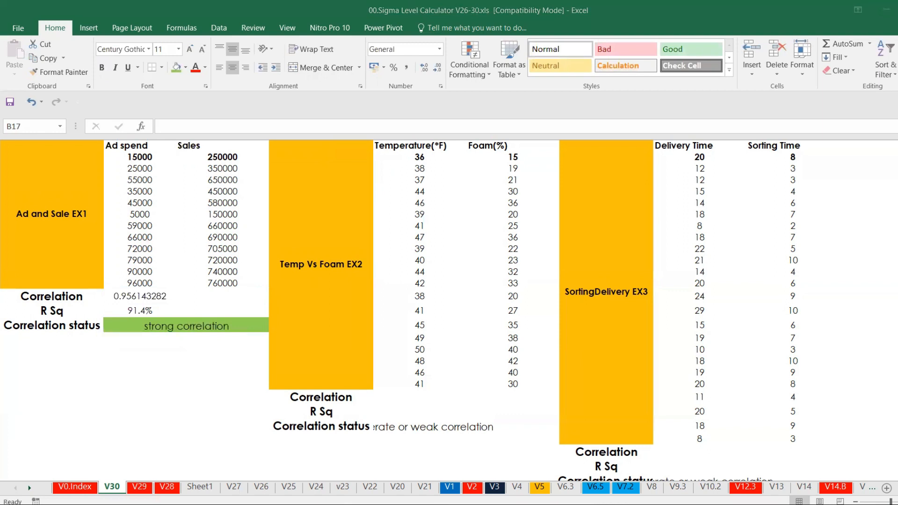
{"action": "type", "text": "min"}
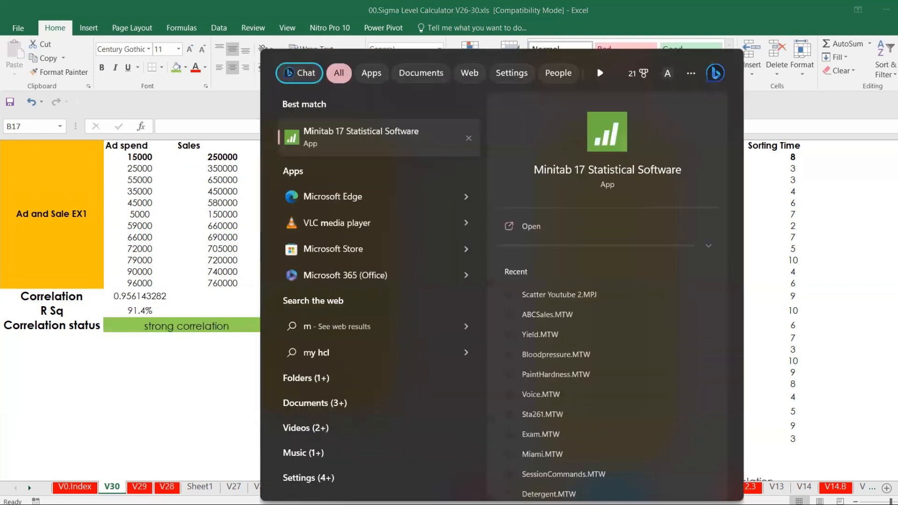
{"action": "left_click", "coordinate": [388, 133]}
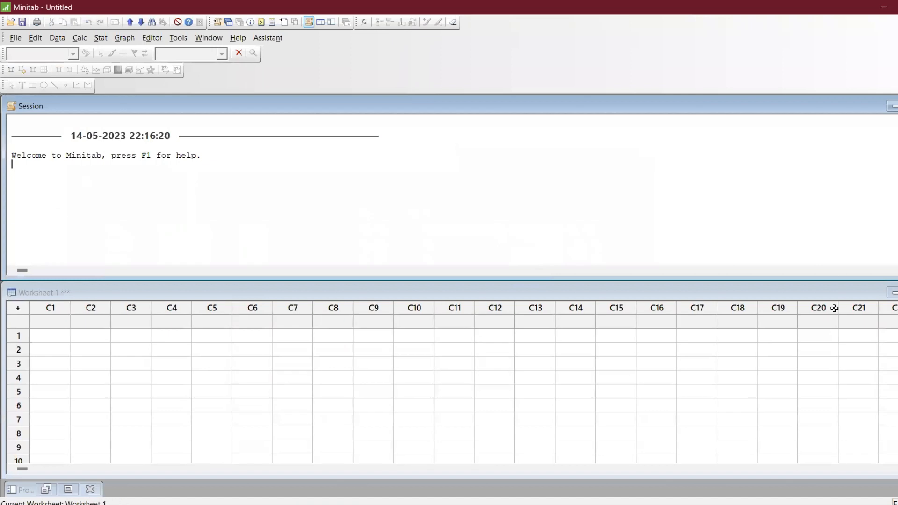
{"action": "double_click", "coordinate": [891, 292]}
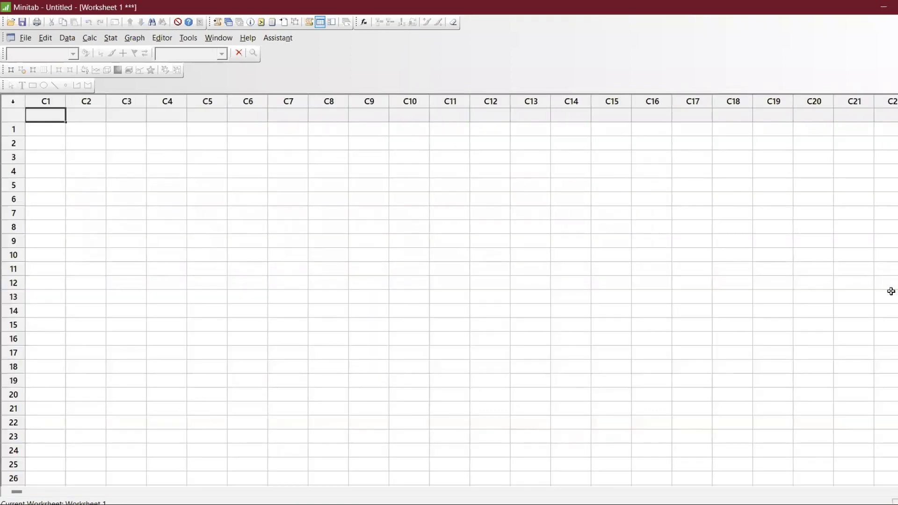
{"action": "left_click", "coordinate": [56, 114]}
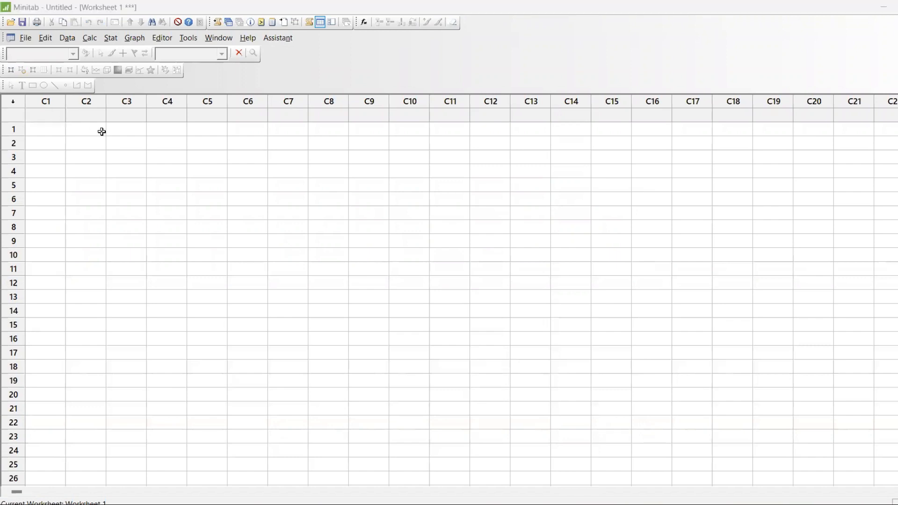
Step: Switch back to the Sigma Level Calculator workbook in Excel
{"action": "key", "text": "alt+Tab"}
{"action": "key", "text": "alt+Tab"}
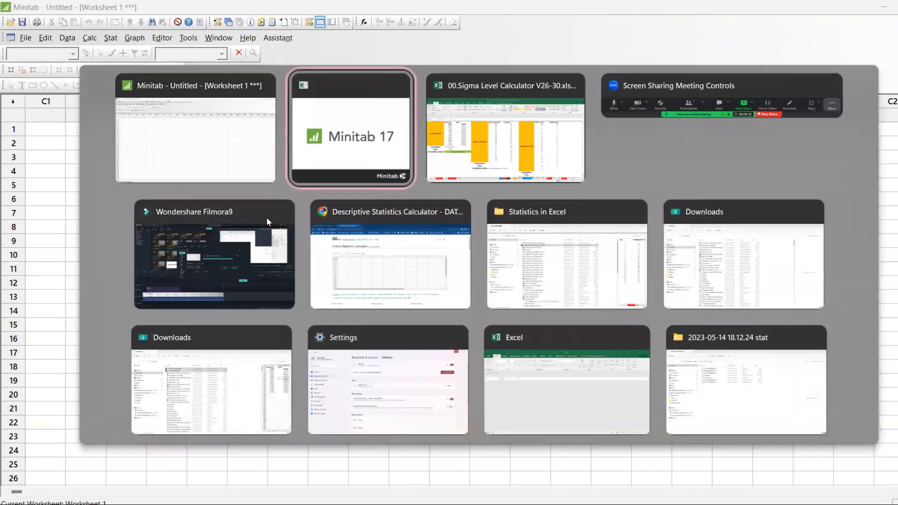
{"action": "key", "text": "alt+Tab"}
{"action": "key", "text": "alt+Tab"}
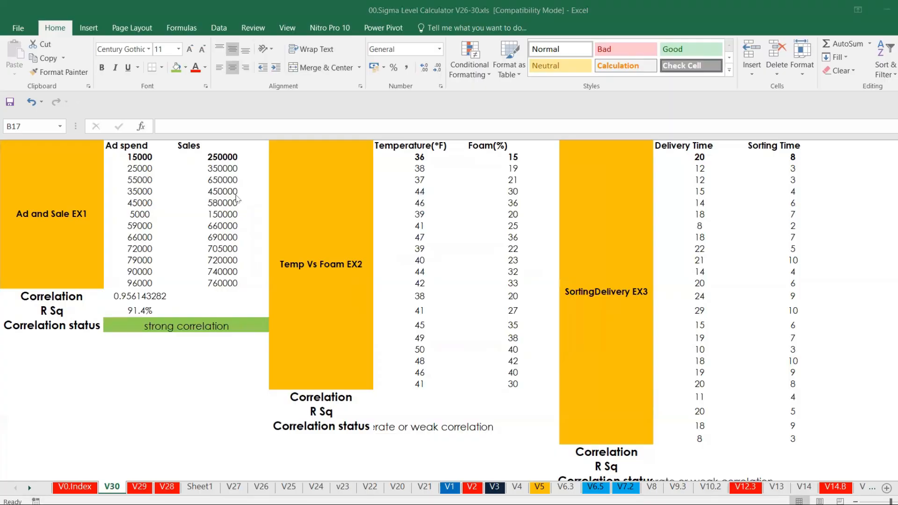
Step: Copy the Ad spend and Sales data with headers (B1:C13) and paste it into columns C1 and C2 of Minitab's Worksheet 1
{"action": "left_click", "coordinate": [156, 161]}
{"action": "left_click_drag", "start_coordinate": [157, 162], "coordinate": [220, 184]}
{"action": "left_click_drag", "start_coordinate": [143, 146], "coordinate": [224, 284]}
{"action": "key", "text": "ctrl+c"}
{"action": "key", "text": "alt+Tab"}
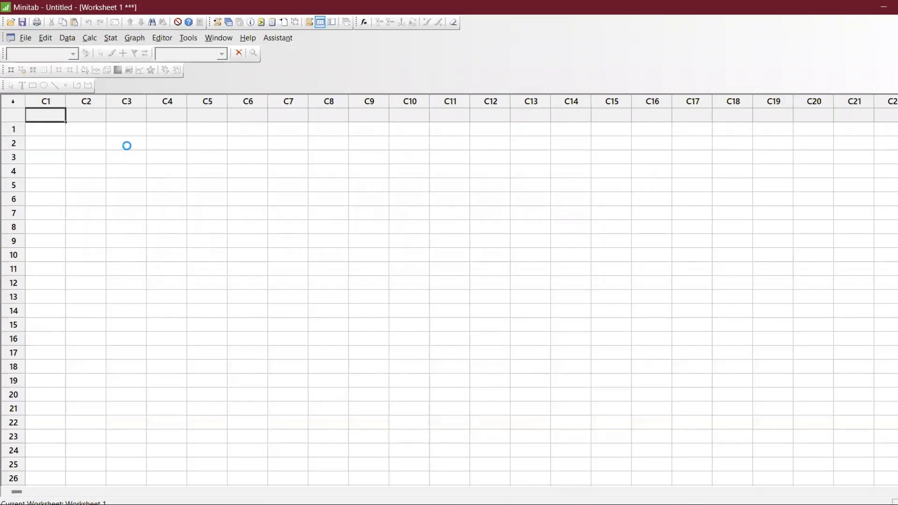
{"action": "key", "text": "ctrl+v"}
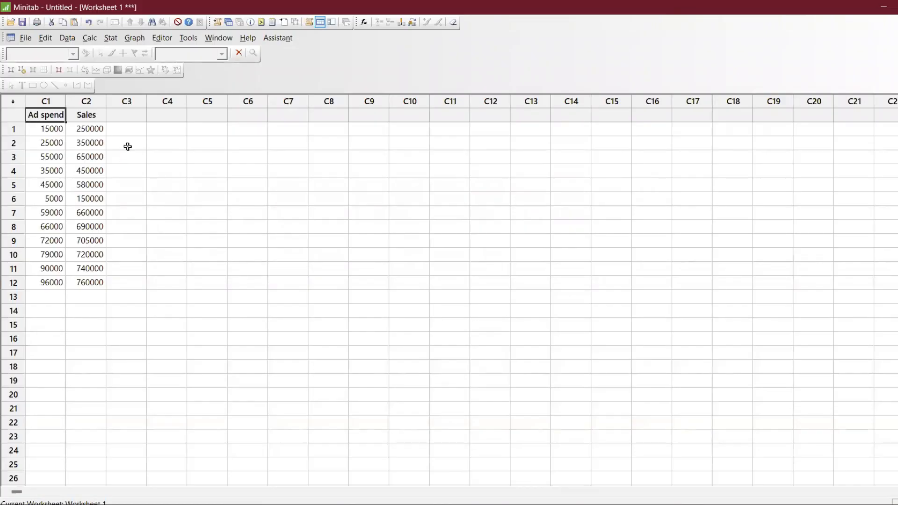
Step: Create a linear fitted line plot with Sales as the response and Ad spend as the predictor
{"action": "left_click", "coordinate": [111, 38]}
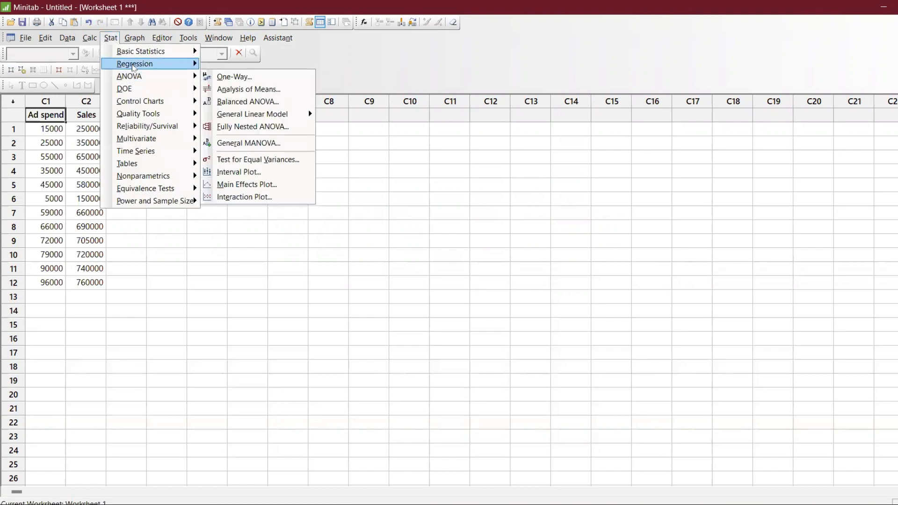
{"action": "mouse_move", "coordinate": [134, 66]}
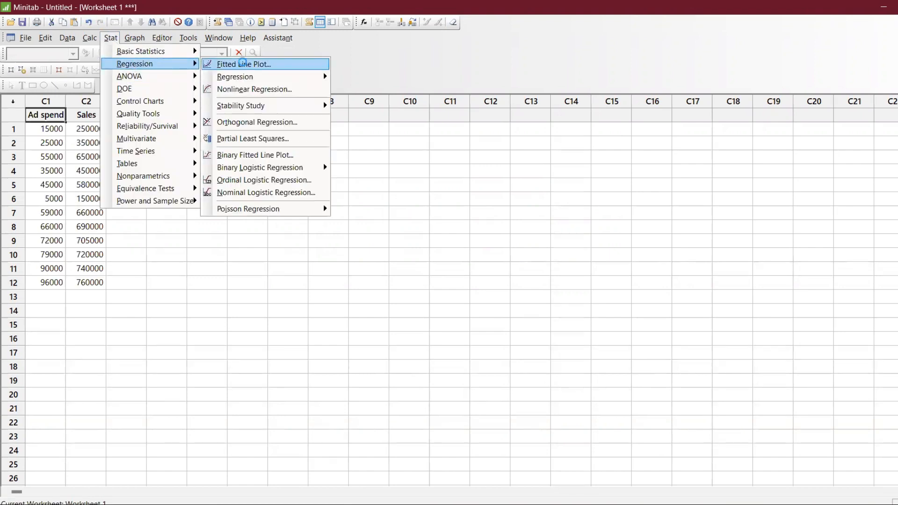
{"action": "left_click", "coordinate": [244, 64]}
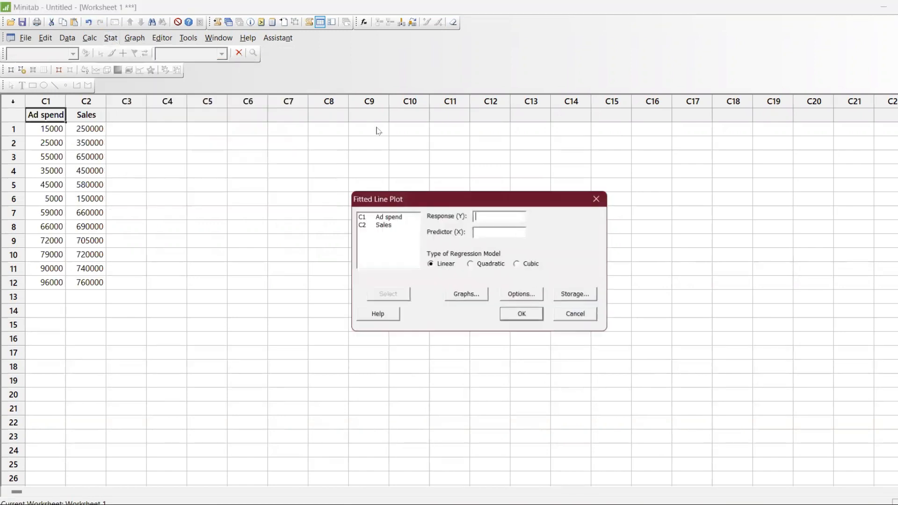
{"action": "double_click", "coordinate": [384, 226]}
{"action": "double_click", "coordinate": [389, 217]}
{"action": "left_click", "coordinate": [531, 323]}
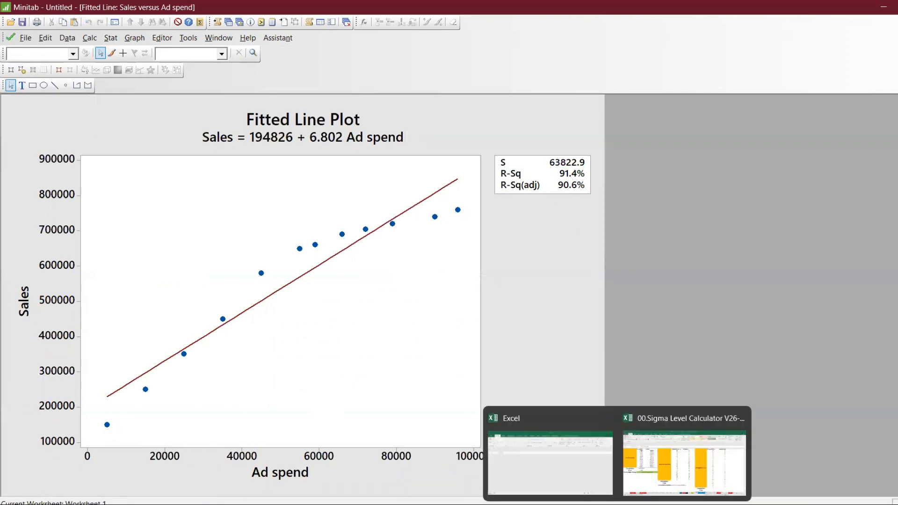
Step: Switch to the Sigma Level Calculator workbook in Excel and check the R Sq formula of the Ad and Sale example
{"action": "left_click", "coordinate": [676, 449]}
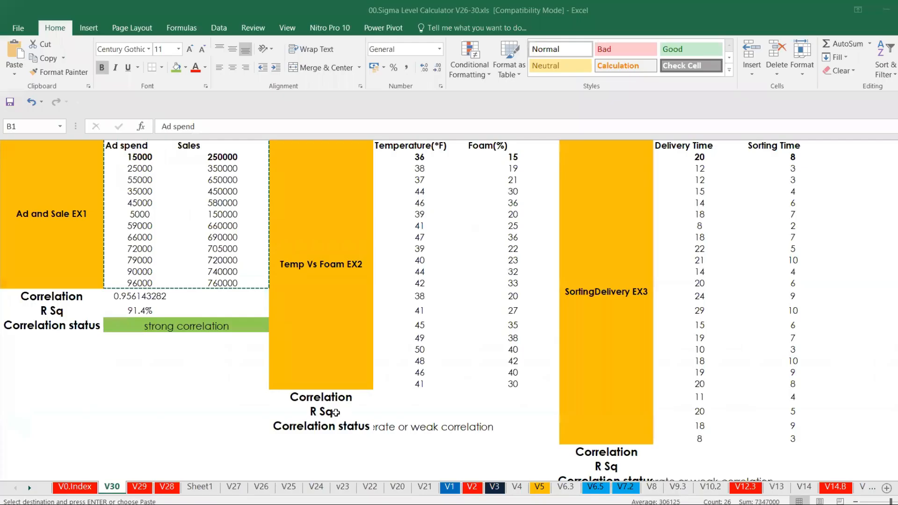
{"action": "left_click", "coordinate": [164, 314]}
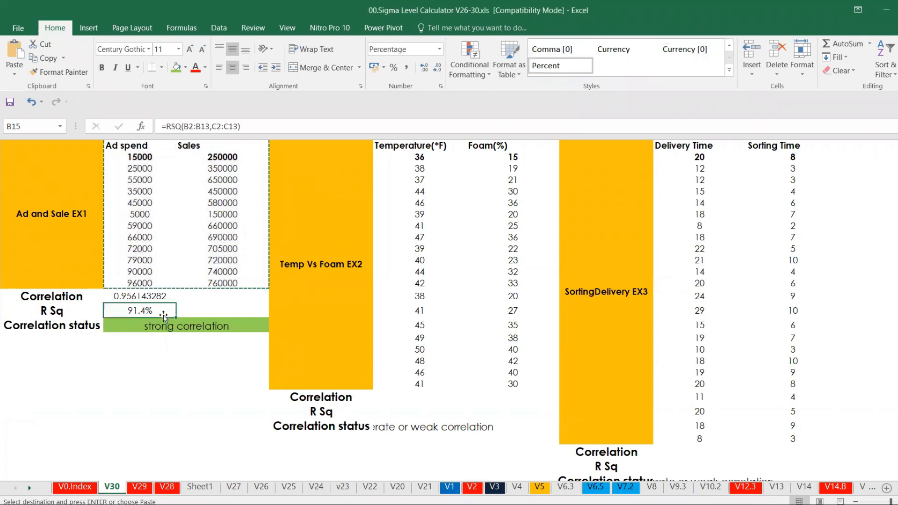
{"action": "left_click", "coordinate": [411, 404]}
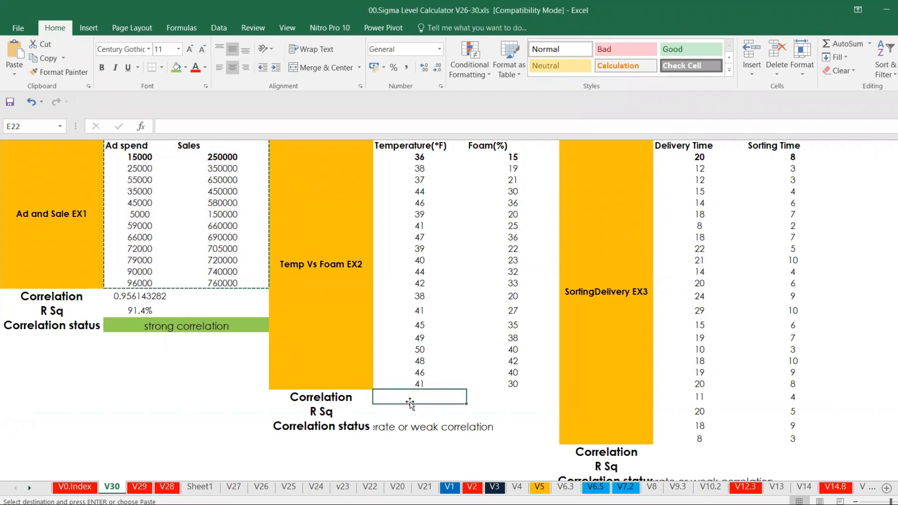
Step: Switch to the DATAtab statistics calculator in the browser and paste the copied Ad spend and Sales data into its table
{"action": "mouse_move", "coordinate": [430, 497]}
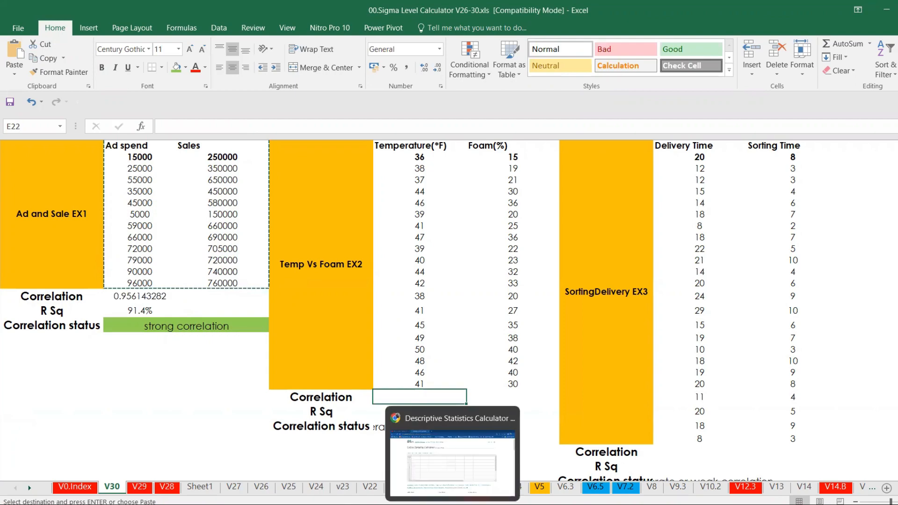
{"action": "left_click", "coordinate": [421, 452]}
{"action": "left_click", "coordinate": [205, 212]}
{"action": "key", "text": "ctrl+v"}
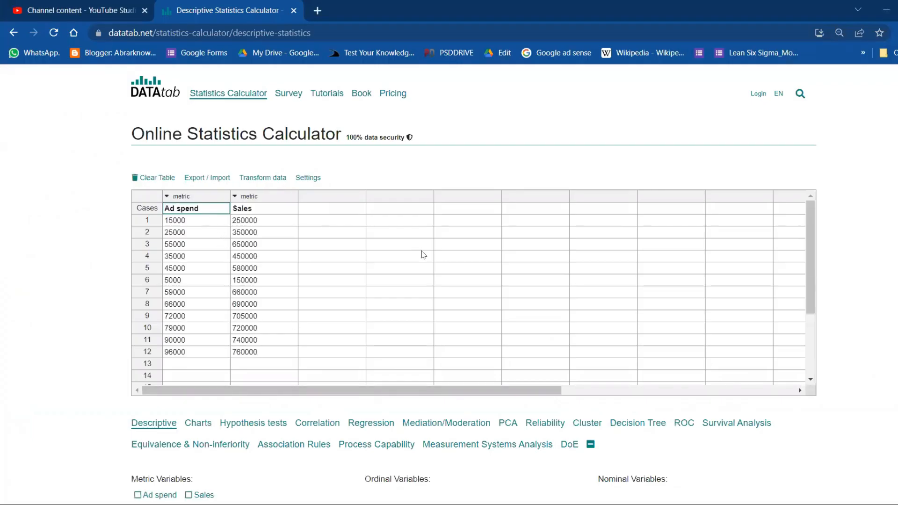
Step: Run a two-tailed Pearson correlation analysis on the metric variables Ad spend and Sales and review its output
{"action": "scroll", "coordinate": [683, 234], "scroll_direction": "down", "scroll_amount": 3}
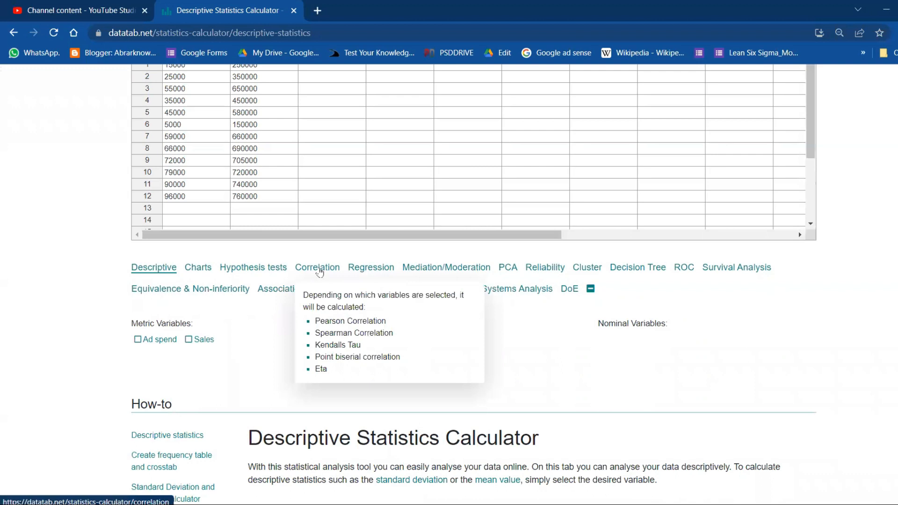
{"action": "left_click", "coordinate": [320, 272]}
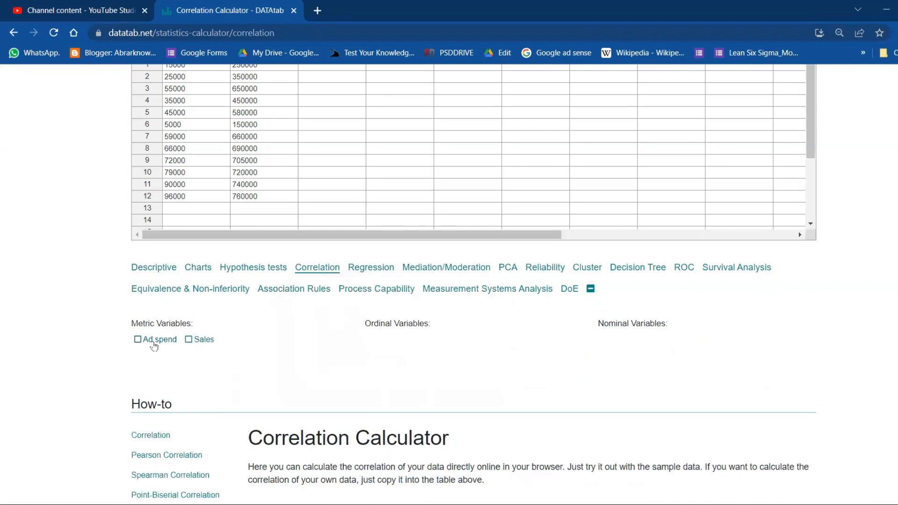
{"action": "left_click", "coordinate": [154, 341]}
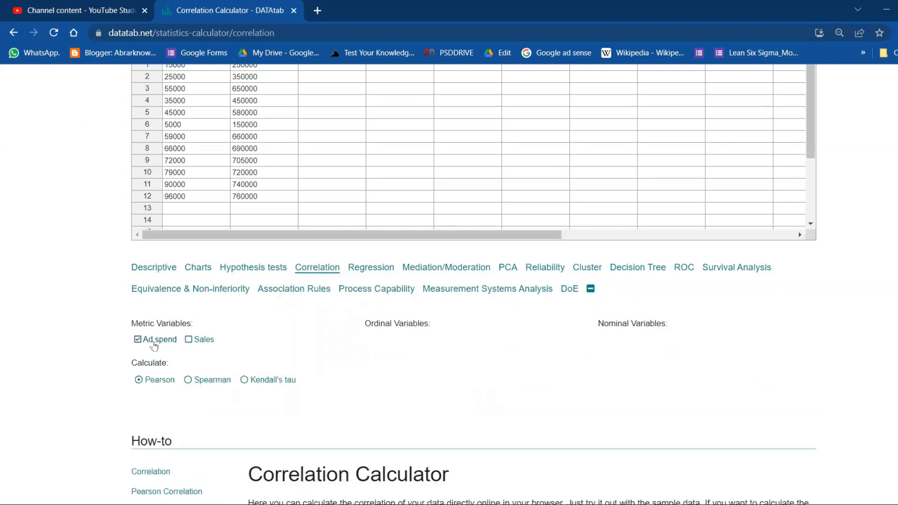
{"action": "left_click", "coordinate": [189, 340]}
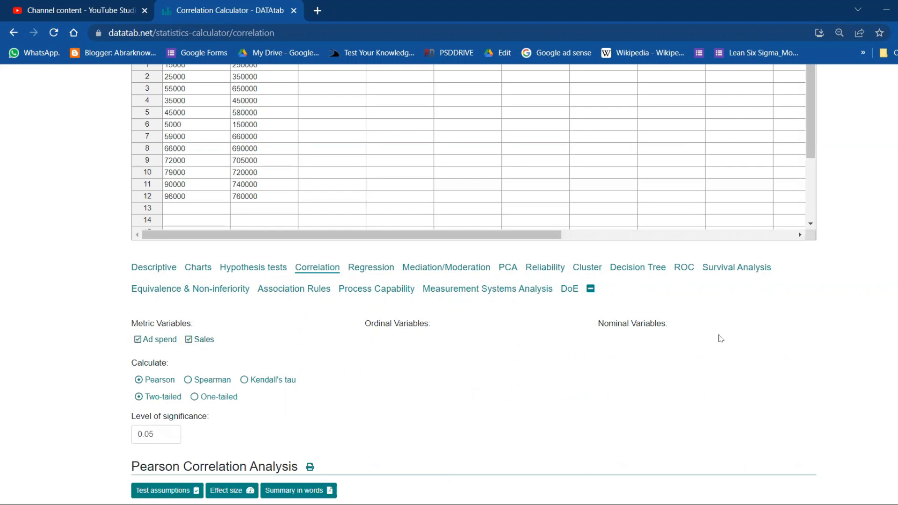
{"action": "scroll", "coordinate": [449, 280], "scroll_direction": "down", "scroll_amount": 12}
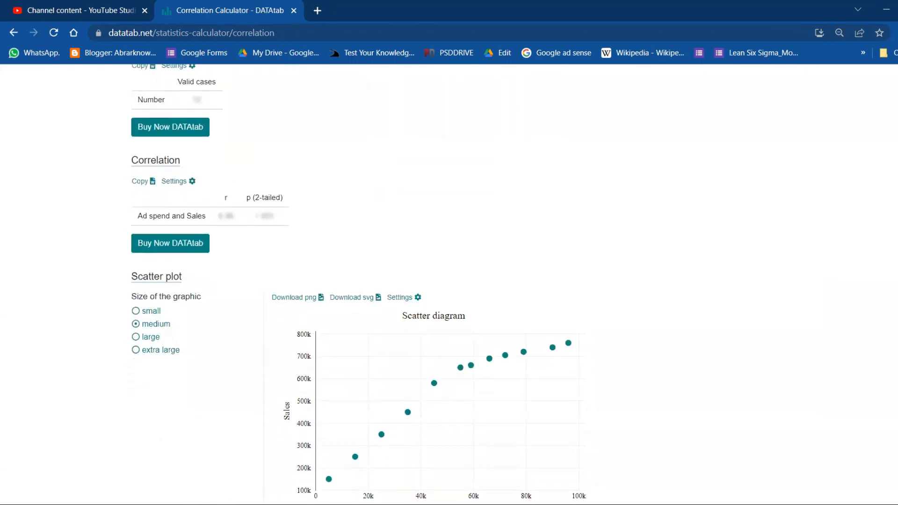
{"action": "scroll", "coordinate": [449, 281], "scroll_direction": "down", "scroll_amount": 5}
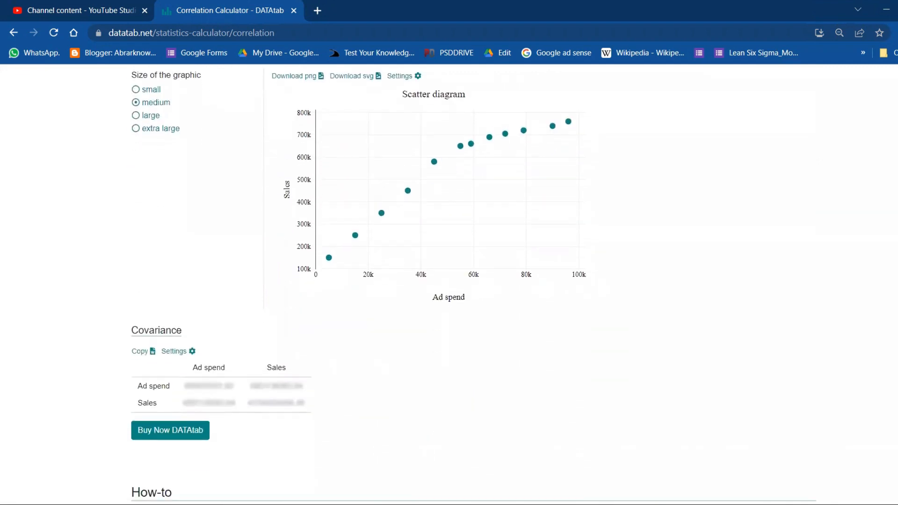
{"action": "scroll", "coordinate": [788, 160], "scroll_direction": "up", "scroll_amount": 15}
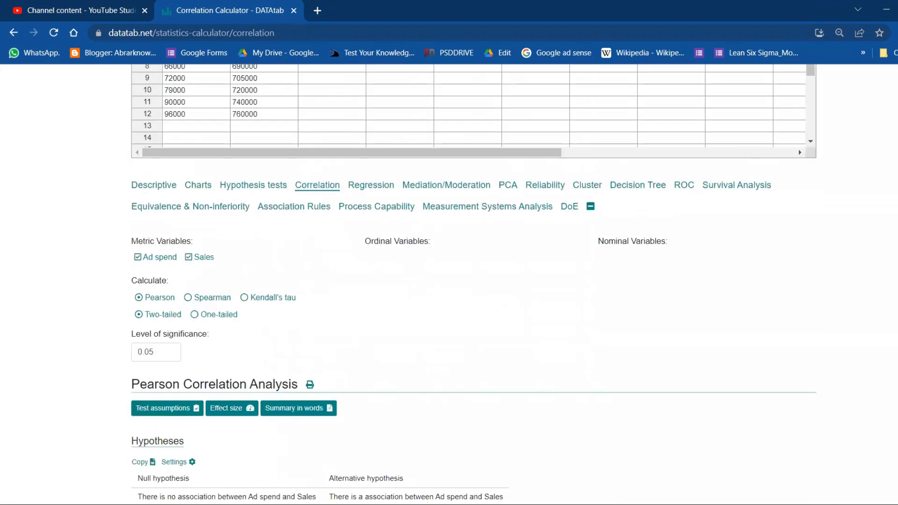
Step: Set up a linear regression with Sales as the dependent and Ad spend as the independent variable, and look through its output
{"action": "left_click", "coordinate": [387, 192]}
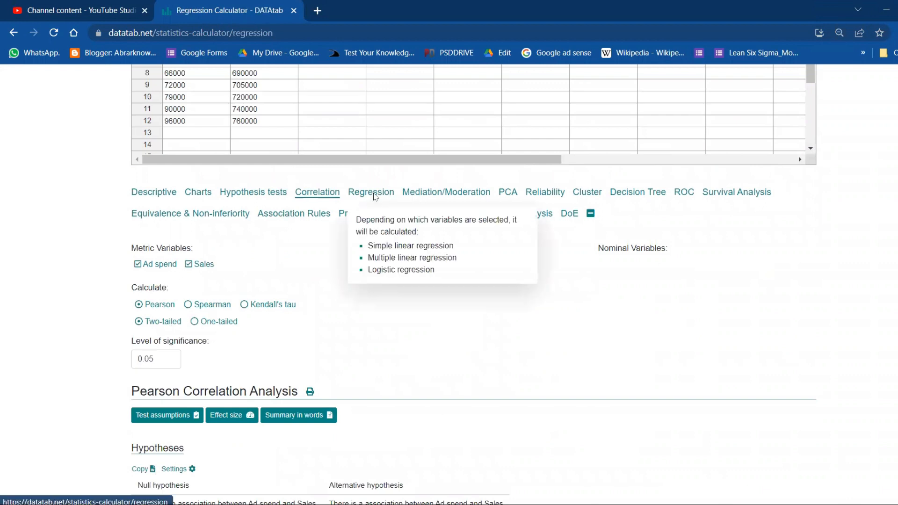
{"action": "left_click", "coordinate": [139, 265]}
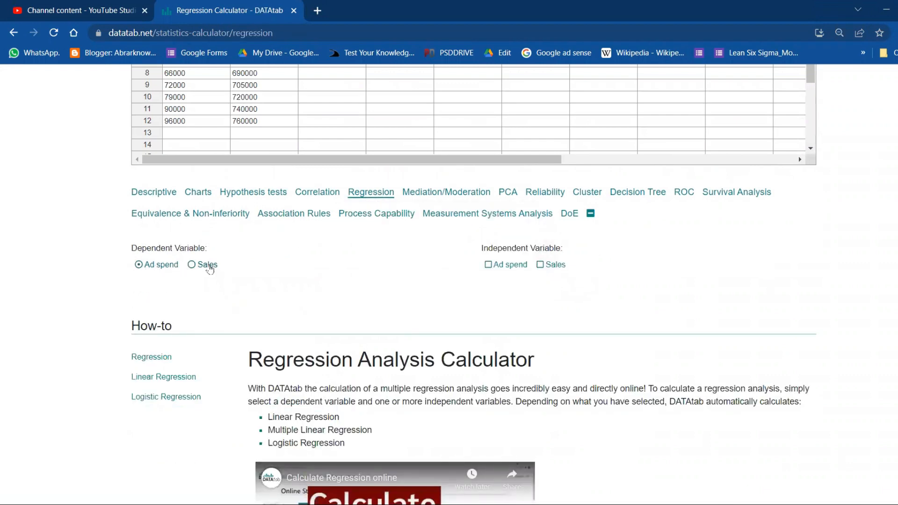
{"action": "left_click", "coordinate": [209, 266]}
{"action": "left_click", "coordinate": [489, 265]}
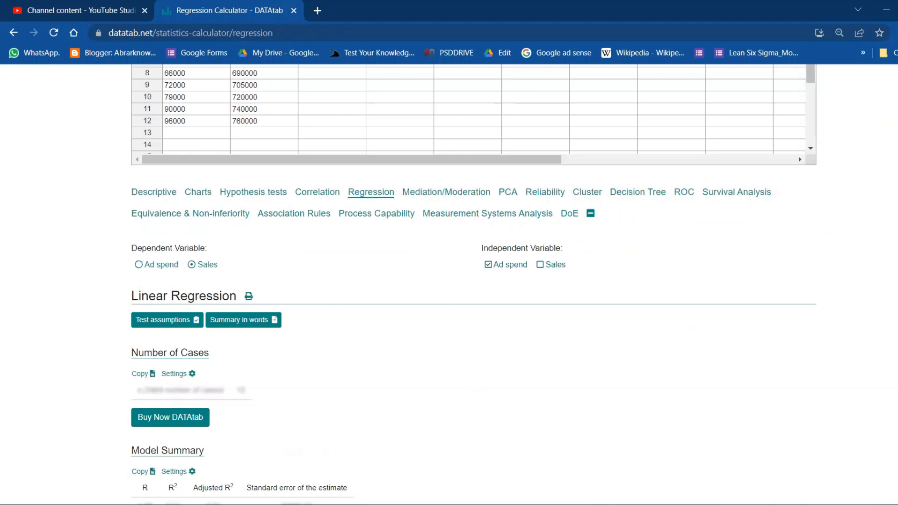
{"action": "scroll", "coordinate": [449, 281], "scroll_direction": "down", "scroll_amount": 6}
{"action": "scroll", "coordinate": [449, 280], "scroll_direction": "down", "scroll_amount": 5}
{"action": "scroll", "coordinate": [449, 280], "scroll_direction": "up", "scroll_amount": 5}
{"action": "scroll", "coordinate": [449, 281], "scroll_direction": "up", "scroll_amount": 10}
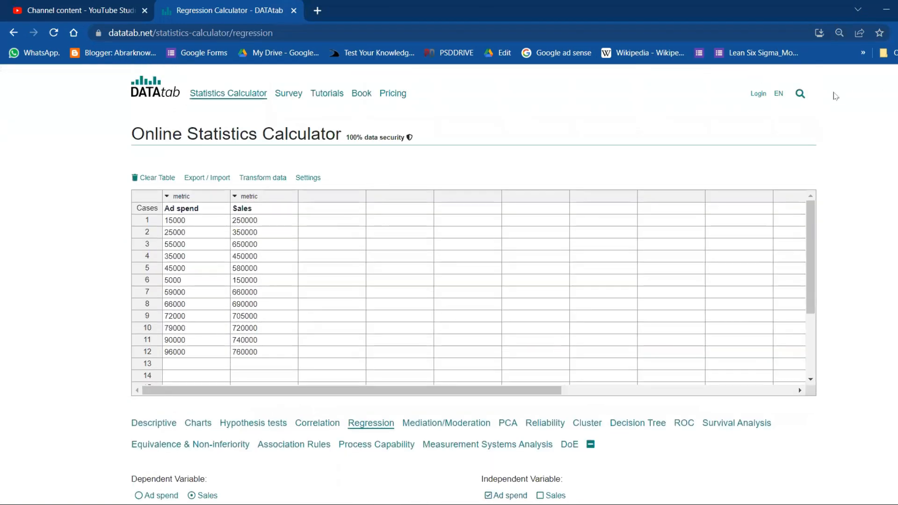
Step: Log in to DATAtab with the saved account and rerun the regression of Sales on Ad spend, examining the model summary and scatter plot
{"action": "left_click", "coordinate": [761, 97]}
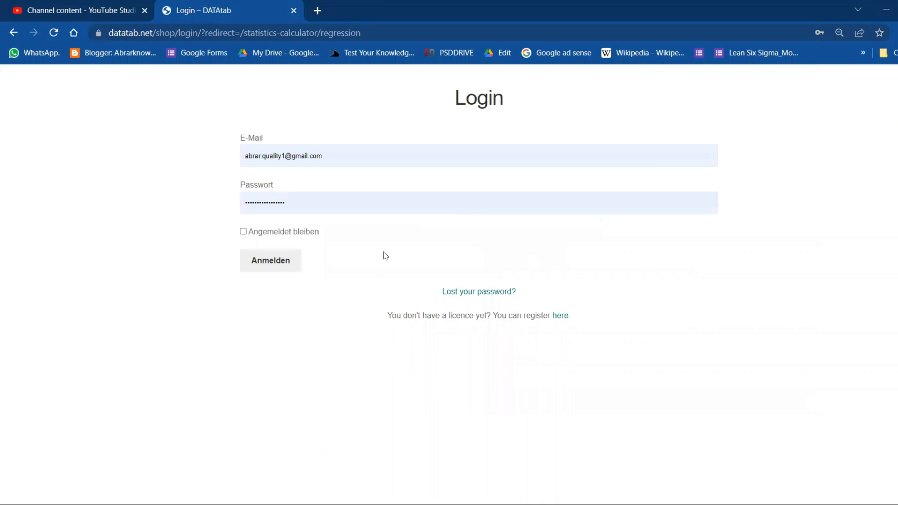
{"action": "left_click", "coordinate": [290, 272]}
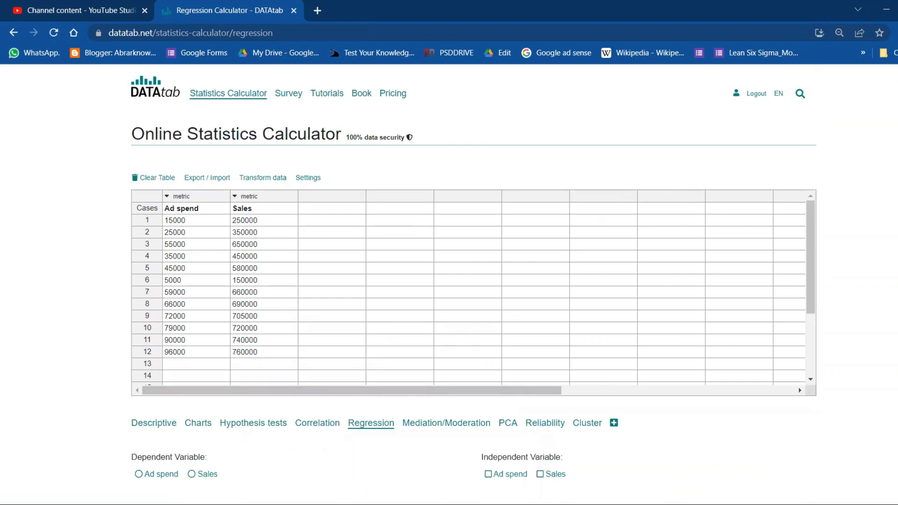
{"action": "scroll", "coordinate": [474, 271], "scroll_direction": "down", "scroll_amount": 2}
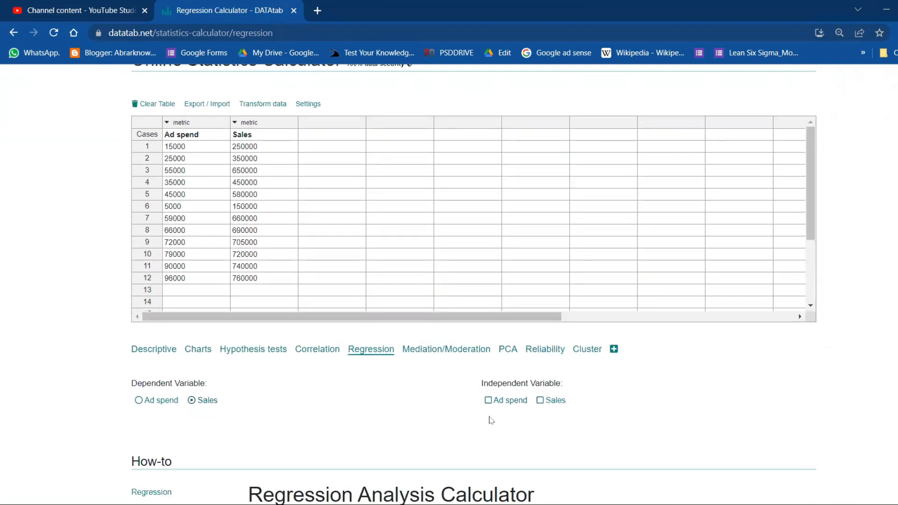
{"action": "left_click", "coordinate": [489, 401]}
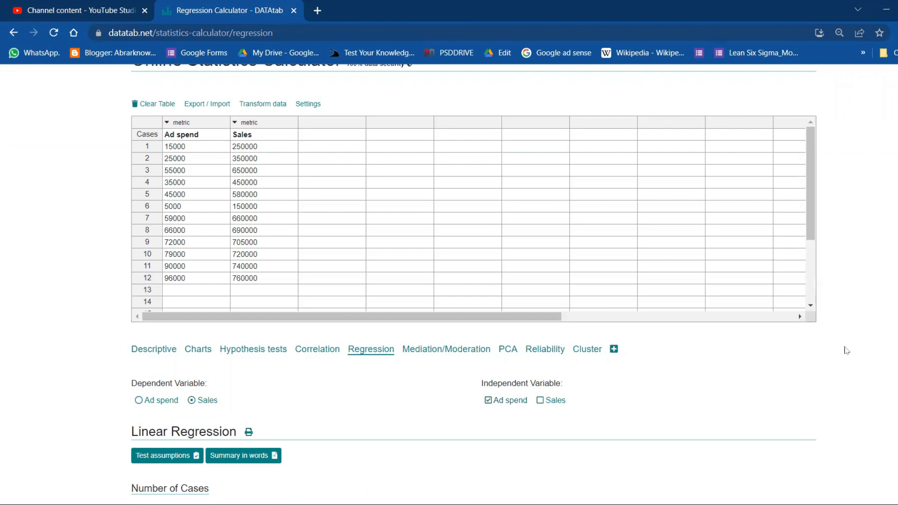
{"action": "scroll", "coordinate": [473, 280], "scroll_direction": "down", "scroll_amount": 7}
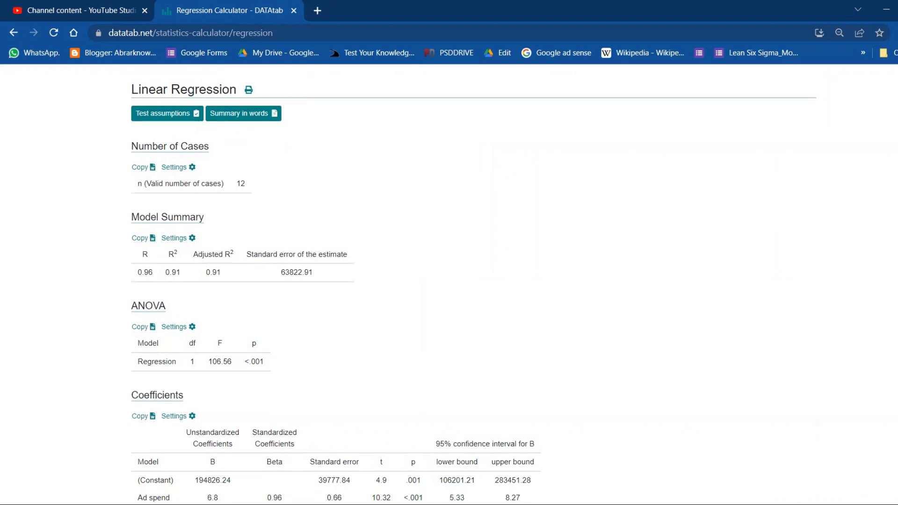
{"action": "scroll", "coordinate": [449, 281], "scroll_direction": "down", "scroll_amount": 9}
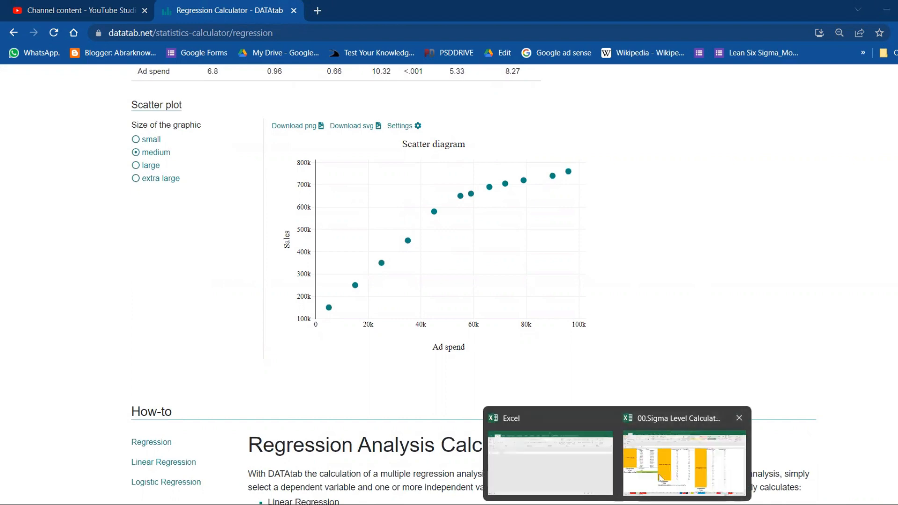
Step: Switch to the Excel workbook and calculate the Temp Vs Foam correlation in E22 with CORREL on Temperature E2:E21 and the Foam(%) values
{"action": "left_click", "coordinate": [693, 456]}
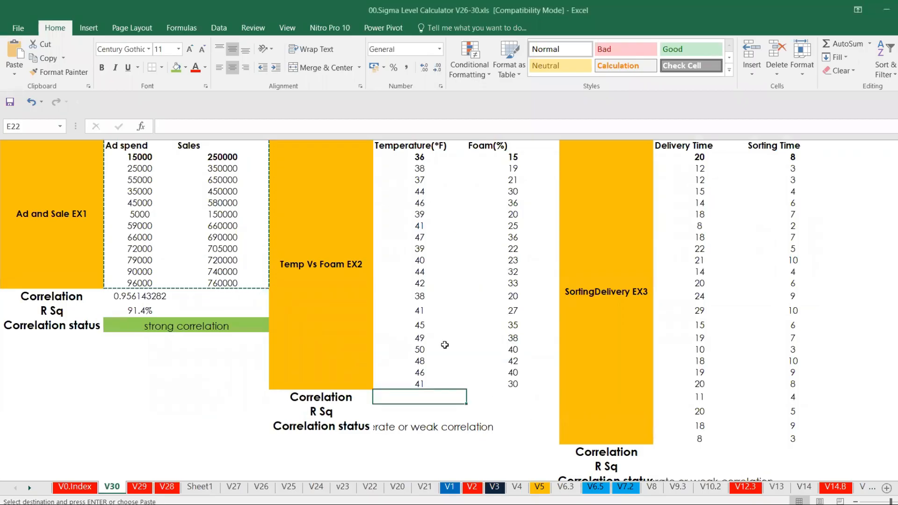
{"action": "type", "text": "=c"}
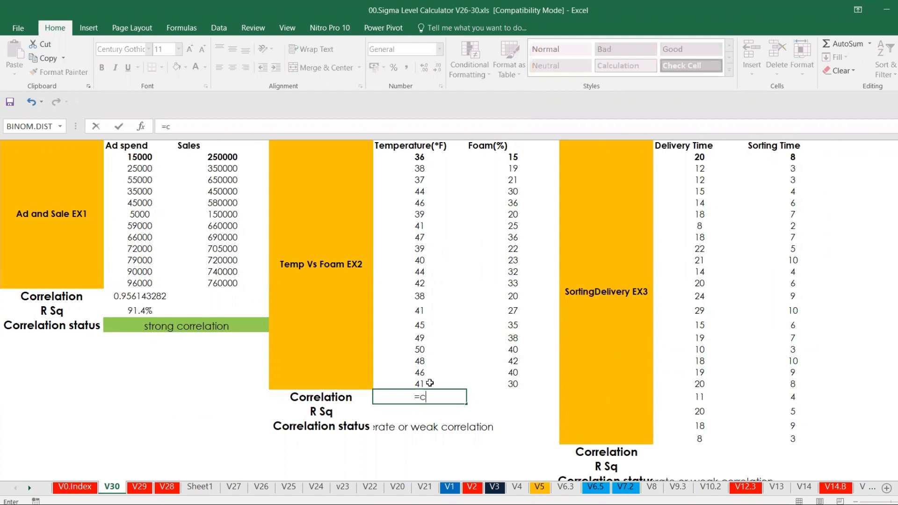
{"action": "type", "text": "orr"}
{"action": "key", "text": "Tab"}
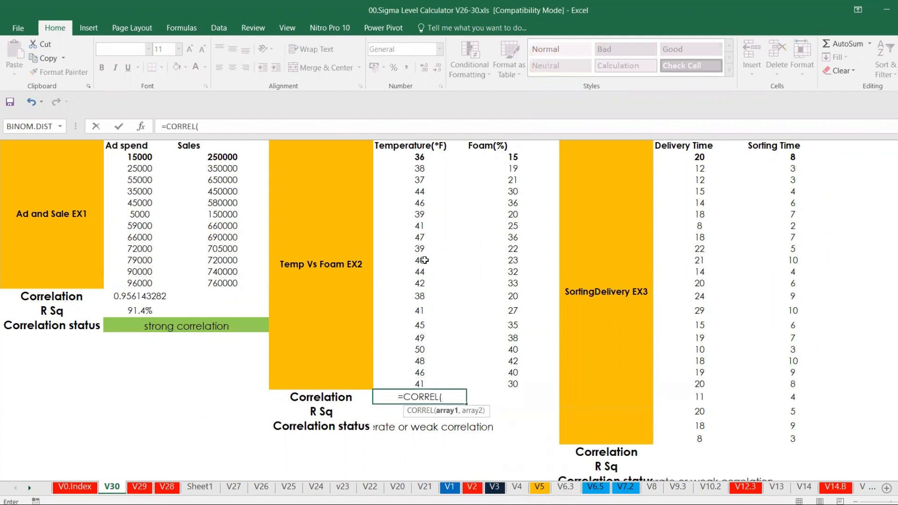
{"action": "left_click_drag", "start_coordinate": [408, 162], "coordinate": [407, 384]}
{"action": "type", "text": ","}
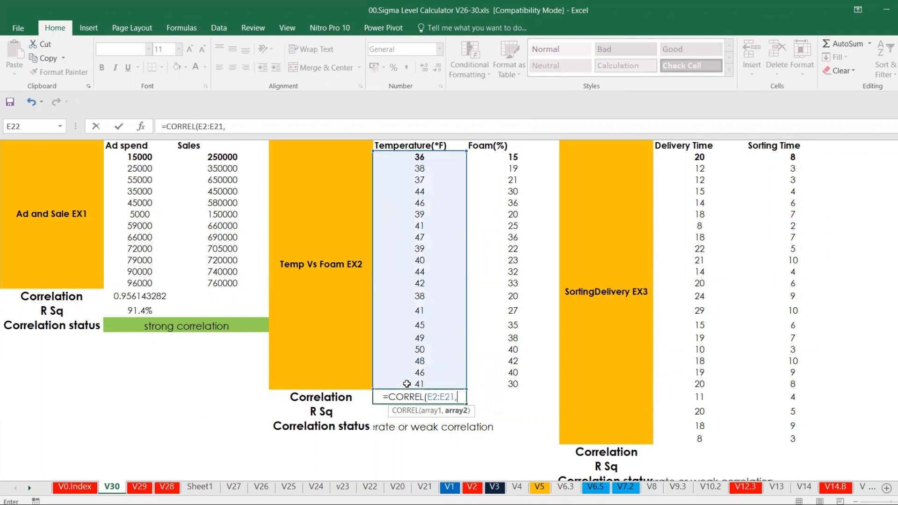
{"action": "left_click_drag", "start_coordinate": [495, 158], "coordinate": [502, 382]}
{"action": "type", "text": ")"}
{"action": "key", "text": "Return"}
Step: Calculate the Temp Vs Foam R Sq in E23 with RSQ on Temperature E2:E21 and Foam F2:F21
{"action": "type", "text": "=RQ"}
{"action": "key", "text": "BackSpace"}
{"action": "type", "text": "S"}
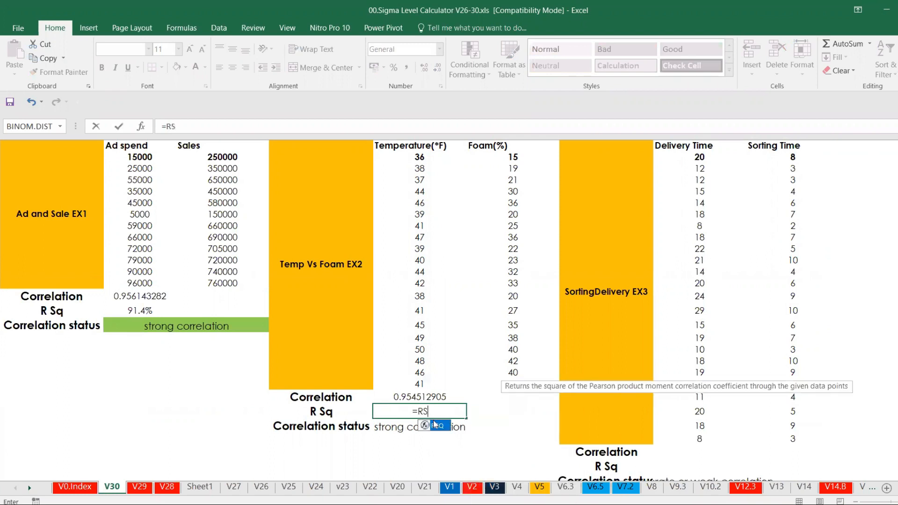
{"action": "double_click", "coordinate": [434, 424]}
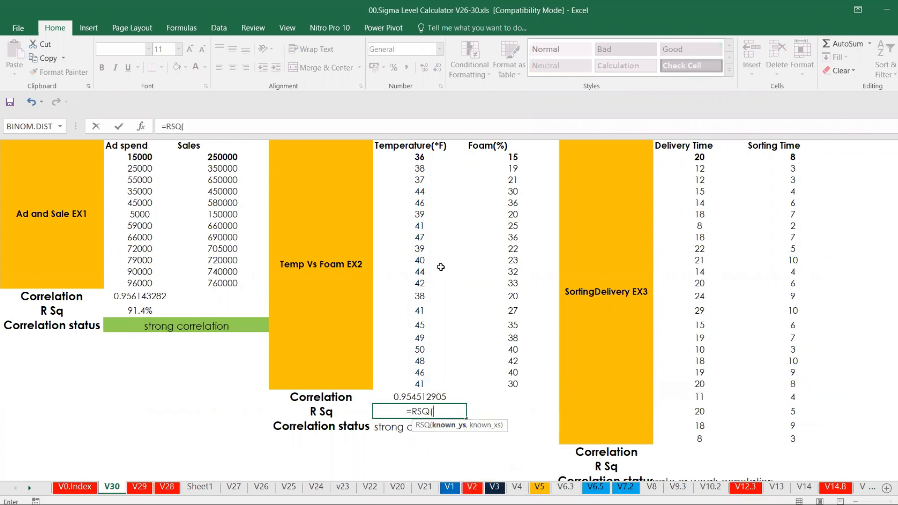
{"action": "left_click_drag", "start_coordinate": [418, 158], "coordinate": [404, 384]}
{"action": "type", "text": ","}
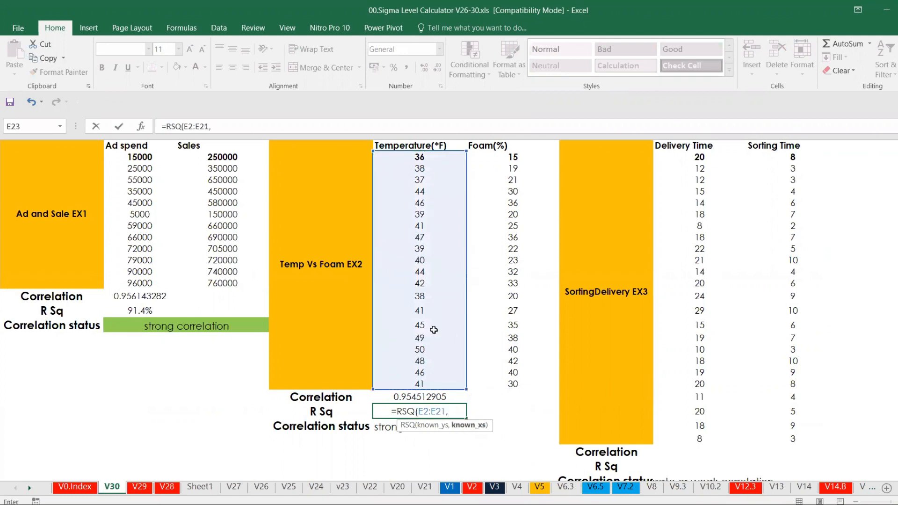
{"action": "left_click_drag", "start_coordinate": [495, 158], "coordinate": [494, 383]}
{"action": "type", "text": ")"}
{"action": "key", "text": "Return"}
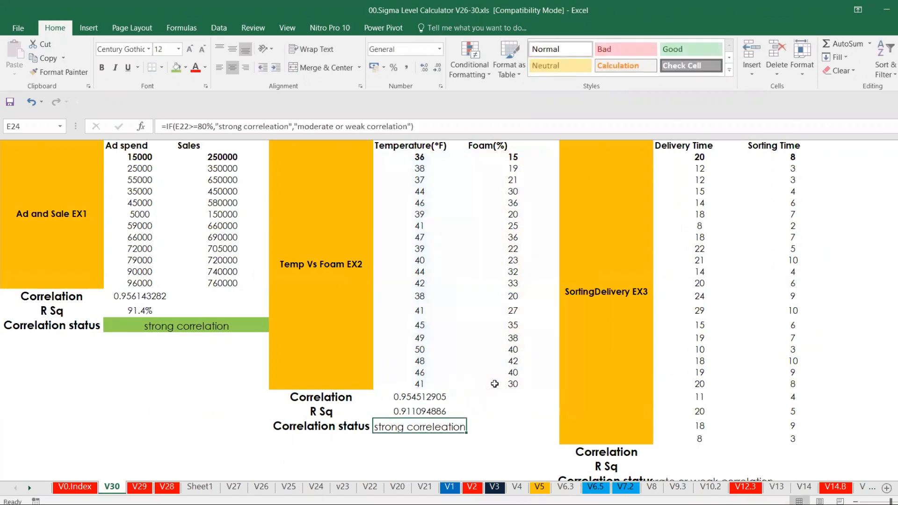
Step: Format the Temp Vs Foam R Sq value in E23 as a percentage with one decimal place
{"action": "left_click", "coordinate": [432, 412]}
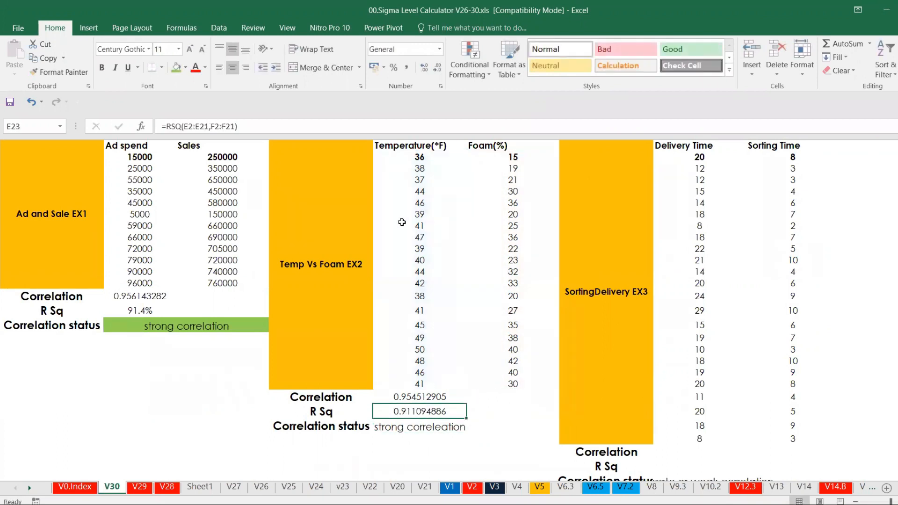
{"action": "left_click", "coordinate": [394, 68]}
{"action": "left_click", "coordinate": [422, 69]}
Step: Fill the Temp Vs Foam correlation status cell E24 green and correct the formula's text to "strong correlation"
{"action": "left_click", "coordinate": [444, 425]}
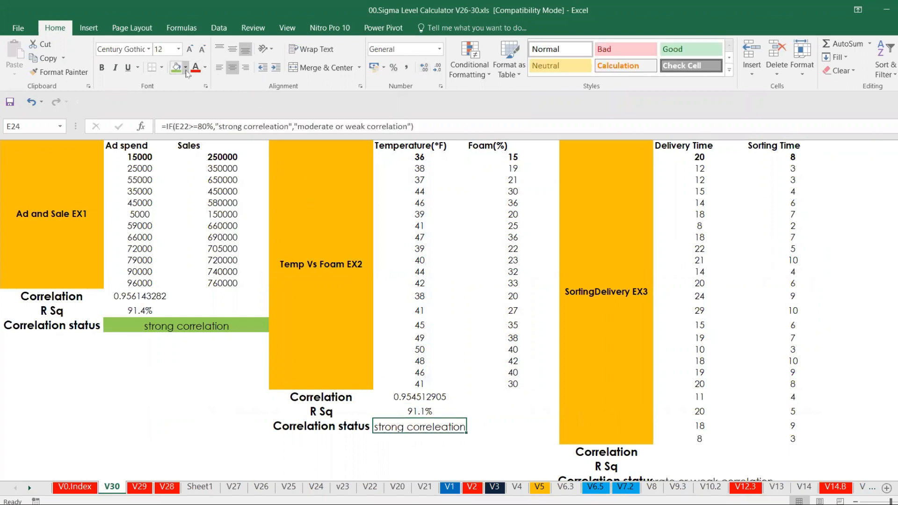
{"action": "left_click", "coordinate": [176, 66]}
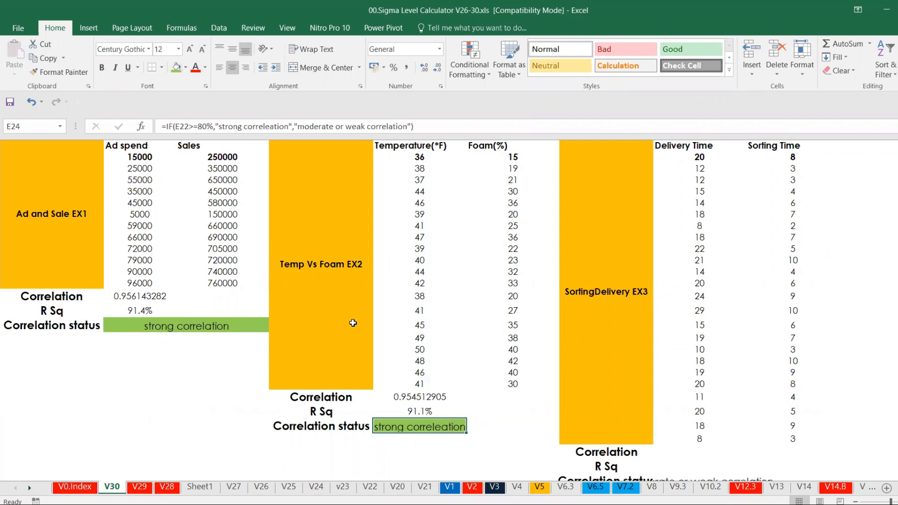
{"action": "left_click", "coordinate": [271, 125]}
{"action": "key", "text": "BackSpace"}
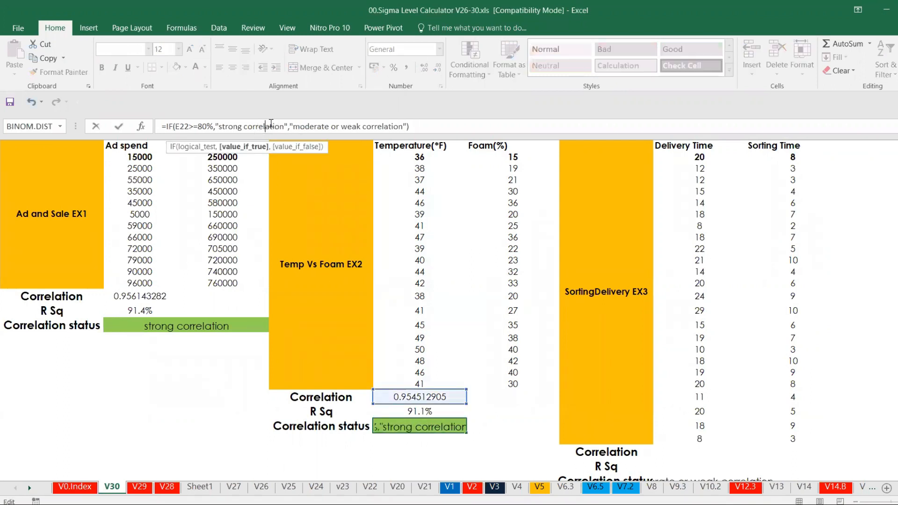
{"action": "key", "text": "Return"}
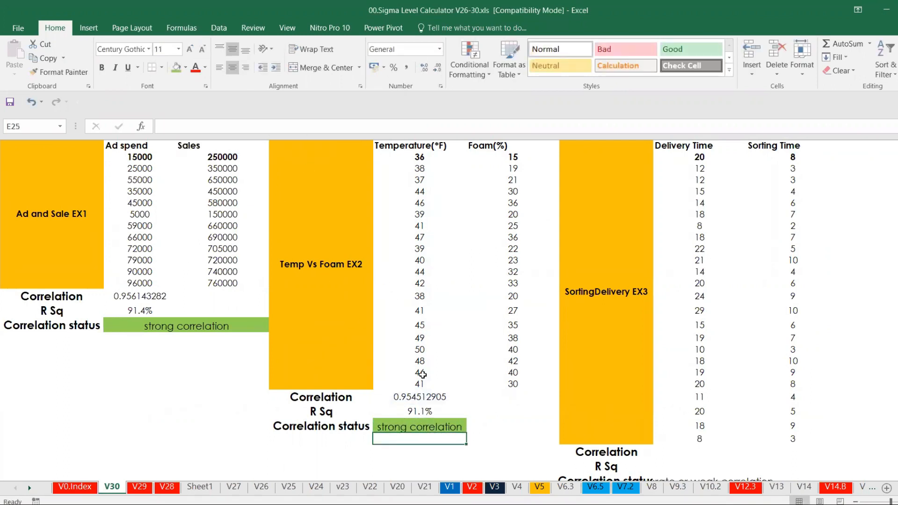
Step: Copy the Temperature(*F) and Foam(%) columns with headers, switch to Minitab and paste them into Worksheet 1 starting at column C1
{"action": "left_click_drag", "start_coordinate": [406, 152], "coordinate": [490, 385]}
{"action": "key", "text": "ctrl+c"}
{"action": "left_click", "coordinate": [725, 503]}
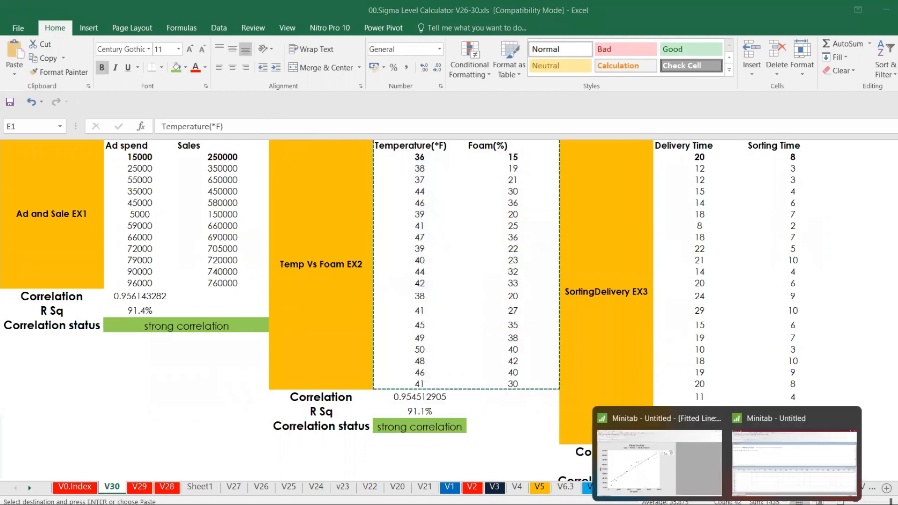
{"action": "left_click", "coordinate": [763, 453]}
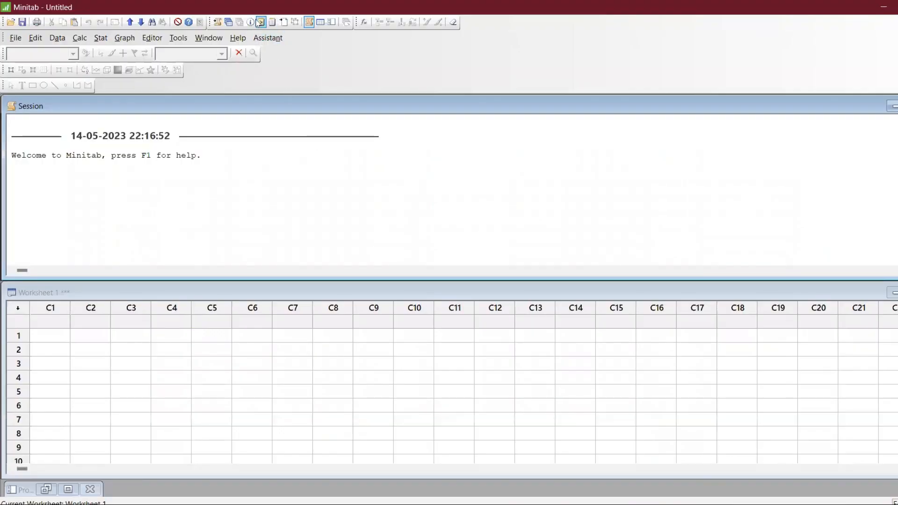
{"action": "left_click", "coordinate": [228, 22]}
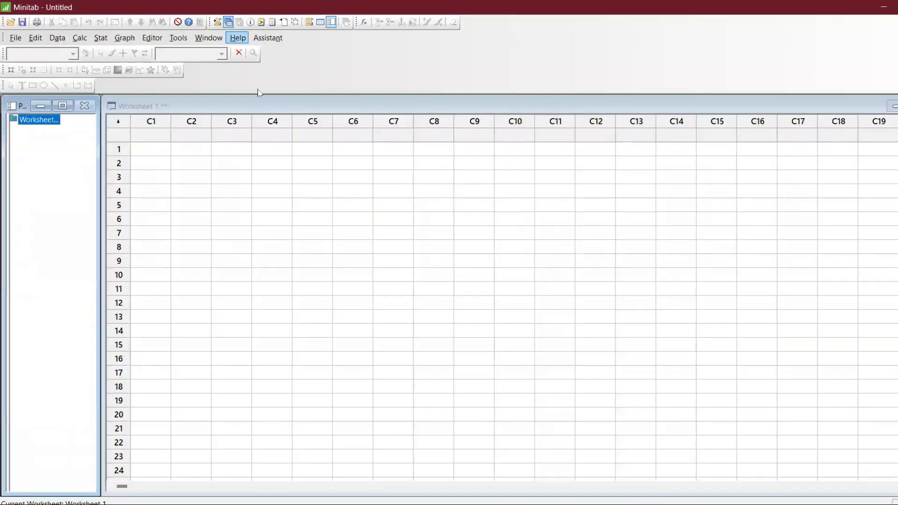
{"action": "left_click", "coordinate": [144, 135]}
{"action": "key", "text": "ctrl+v"}
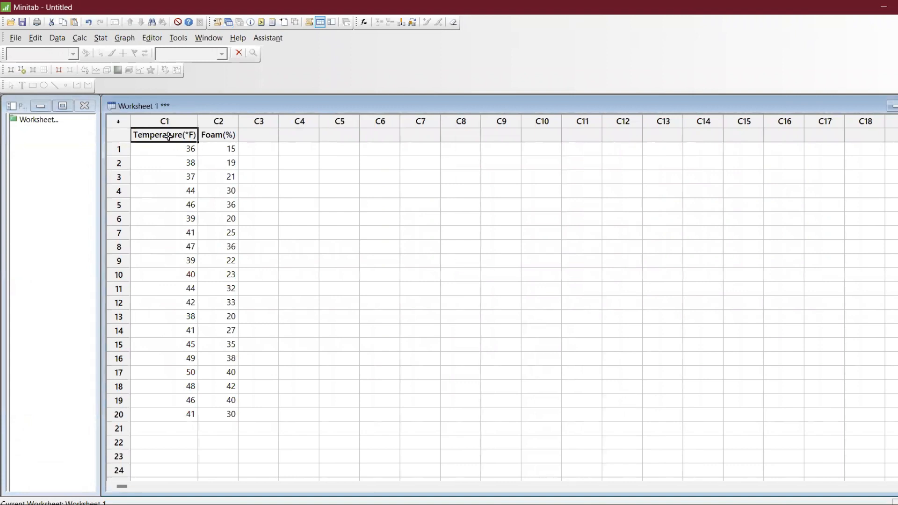
{"action": "left_click", "coordinate": [101, 38]}
{"action": "mouse_move", "coordinate": [112, 65]}
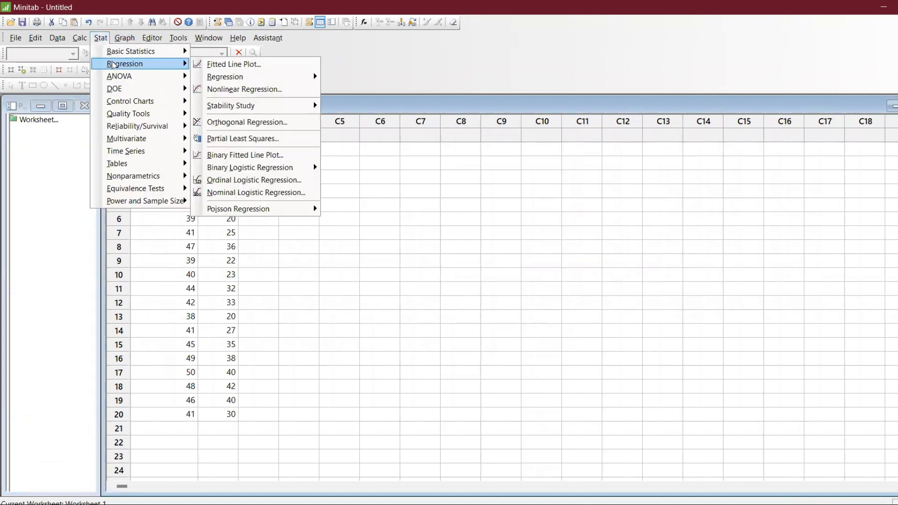
{"action": "mouse_move", "coordinate": [231, 77]}
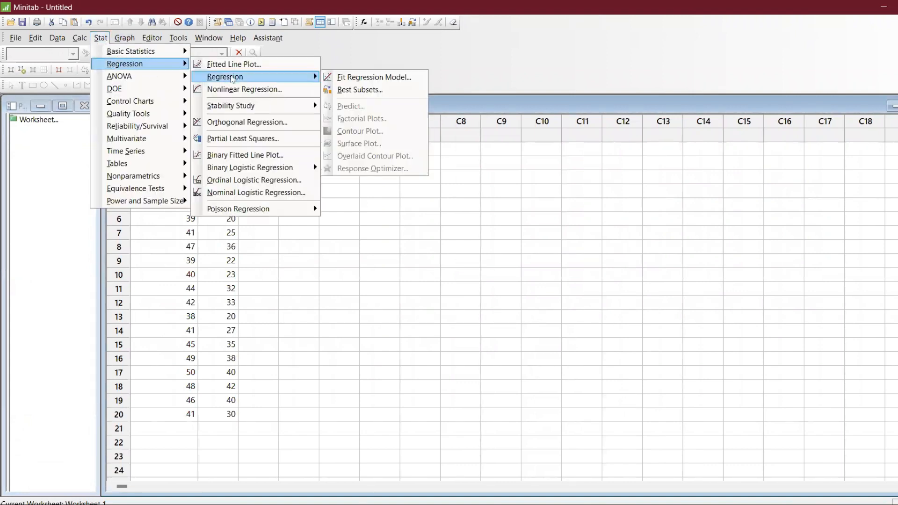
{"action": "left_click", "coordinate": [342, 76]}
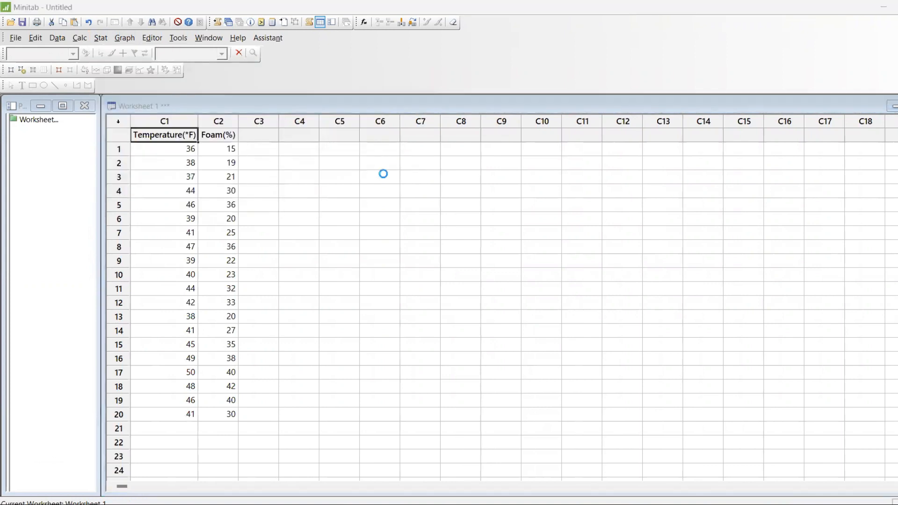
{"action": "left_click", "coordinate": [637, 130]}
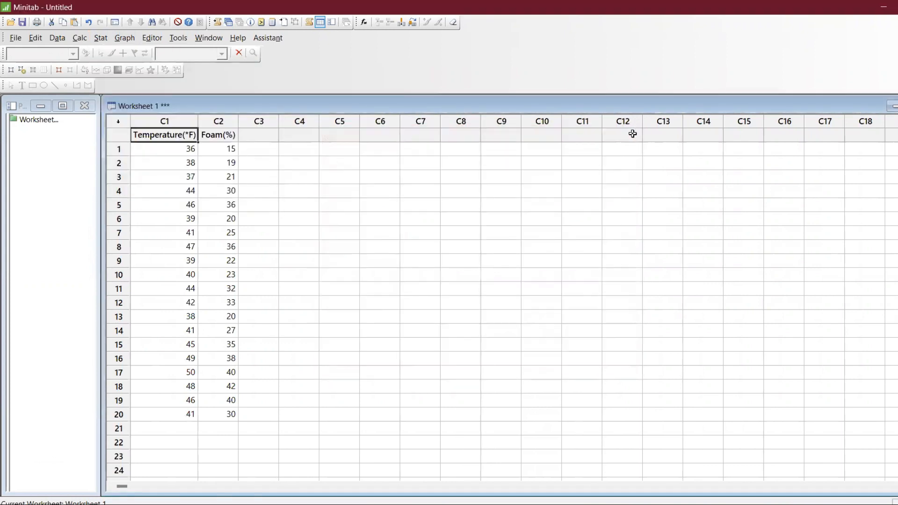
Step: Create a linear fitted line plot with Foam(%) as the response and Temperature(*F) as the predictor
{"action": "left_click", "coordinate": [100, 38]}
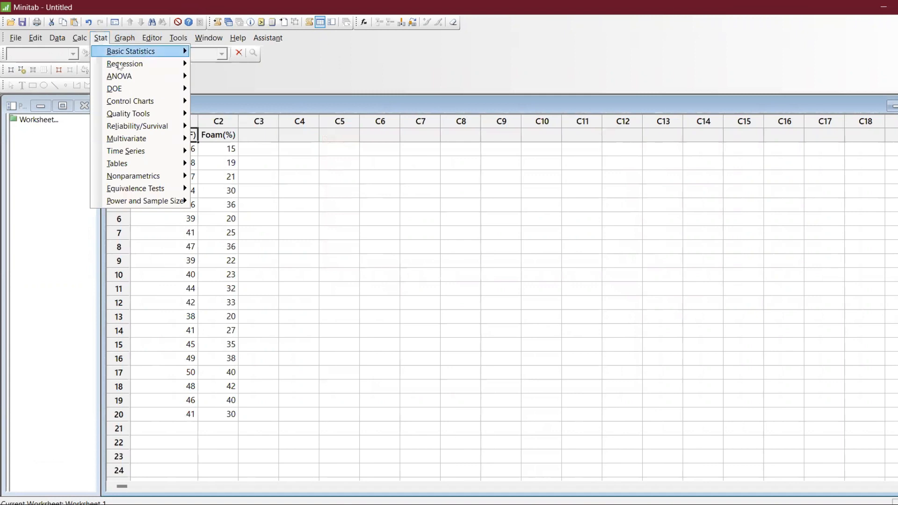
{"action": "mouse_move", "coordinate": [135, 64]}
{"action": "left_click", "coordinate": [228, 67]}
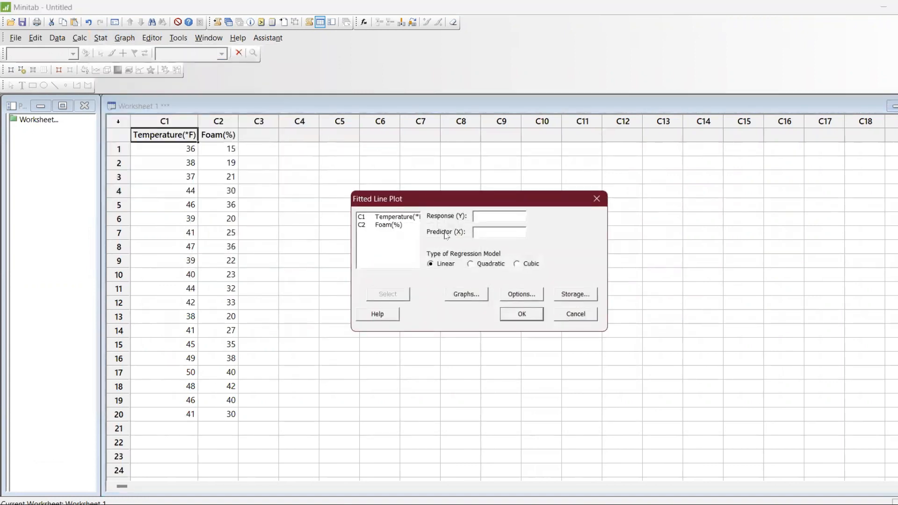
{"action": "double_click", "coordinate": [391, 226]}
{"action": "double_click", "coordinate": [395, 217]}
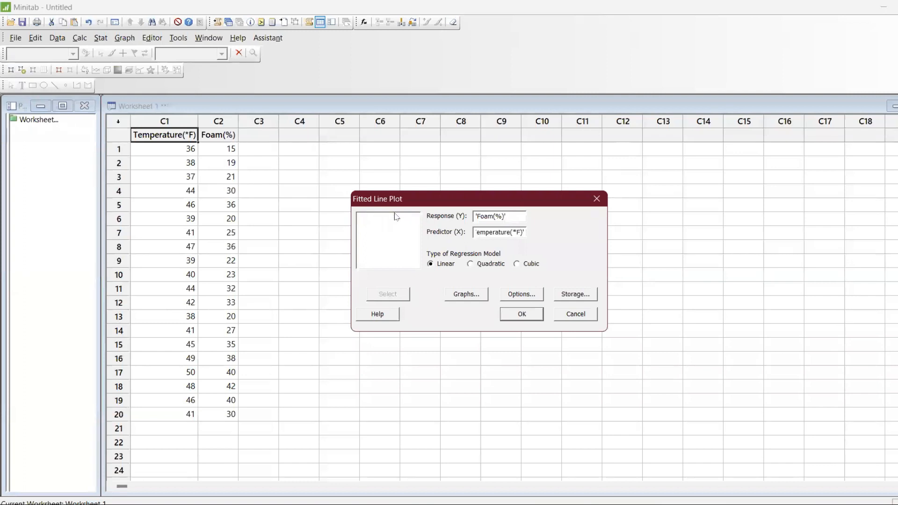
{"action": "left_click", "coordinate": [530, 320]}
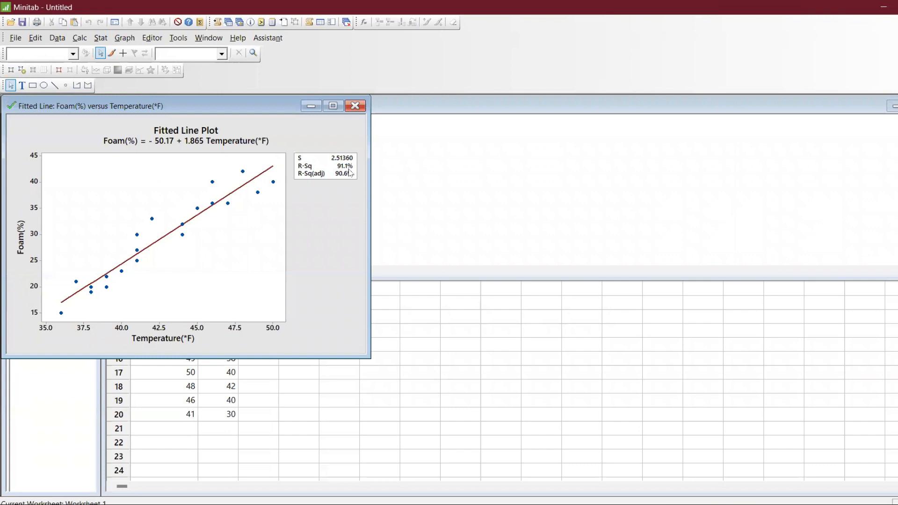
Step: Switch to the Excel workbook, clear the copy selection and make the Temp Vs Foam R Sq value in E23 bold
{"action": "left_click", "coordinate": [617, 504]}
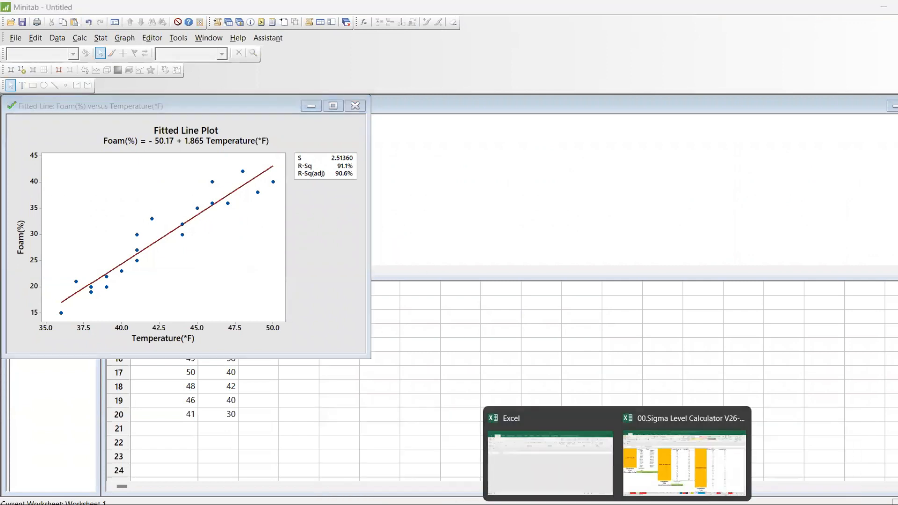
{"action": "left_click", "coordinate": [685, 463]}
{"action": "key", "text": "ctrl+c"}
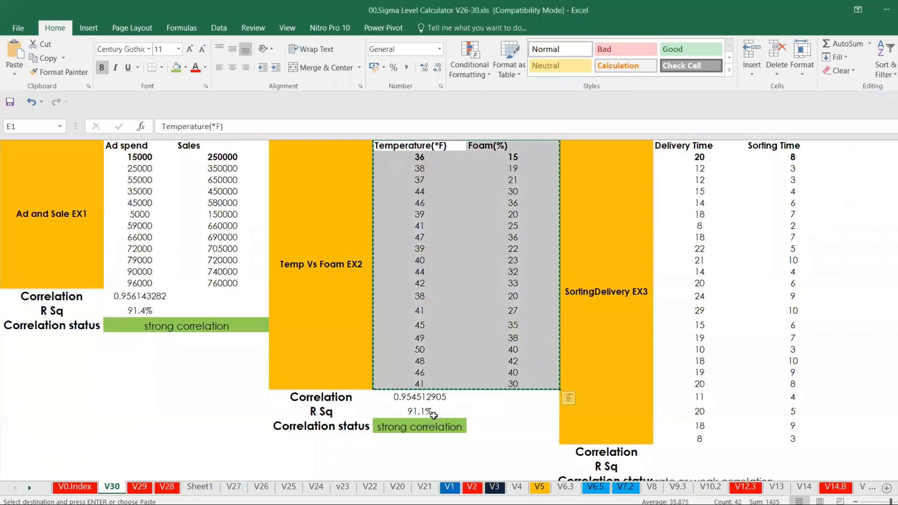
{"action": "left_click", "coordinate": [432, 414]}
{"action": "key", "text": "Escape"}
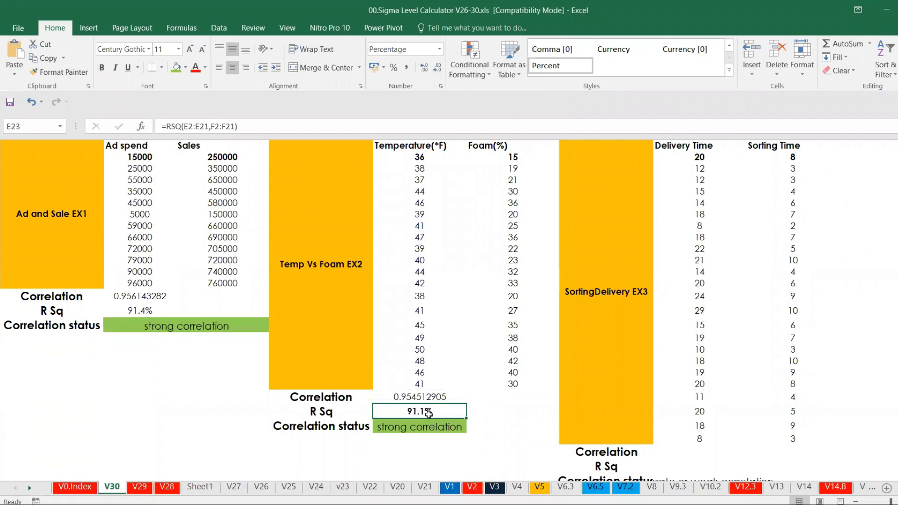
Step: Copy the Temperature(*F) and Foam(%) data, switch to DATAtab and replace the Ad spend and Sales table with it
{"action": "left_click_drag", "start_coordinate": [404, 147], "coordinate": [503, 383]}
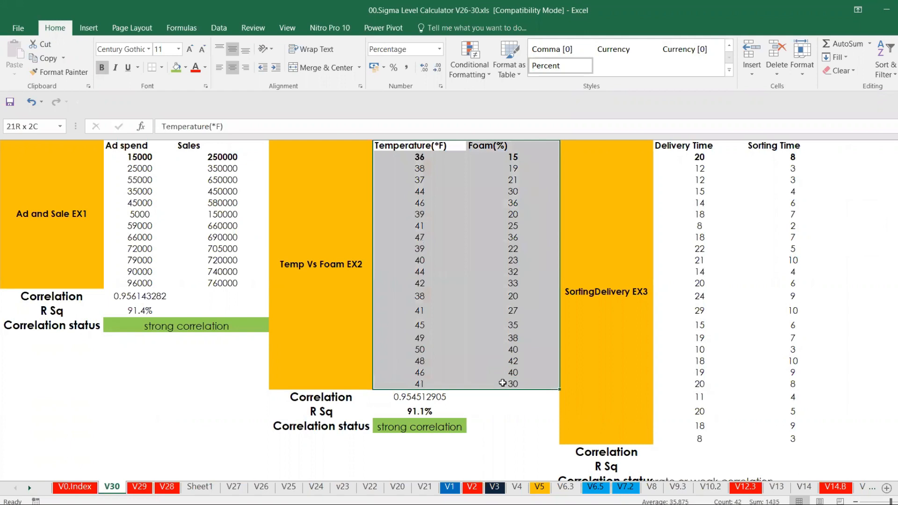
{"action": "key", "text": "ctrl+c"}
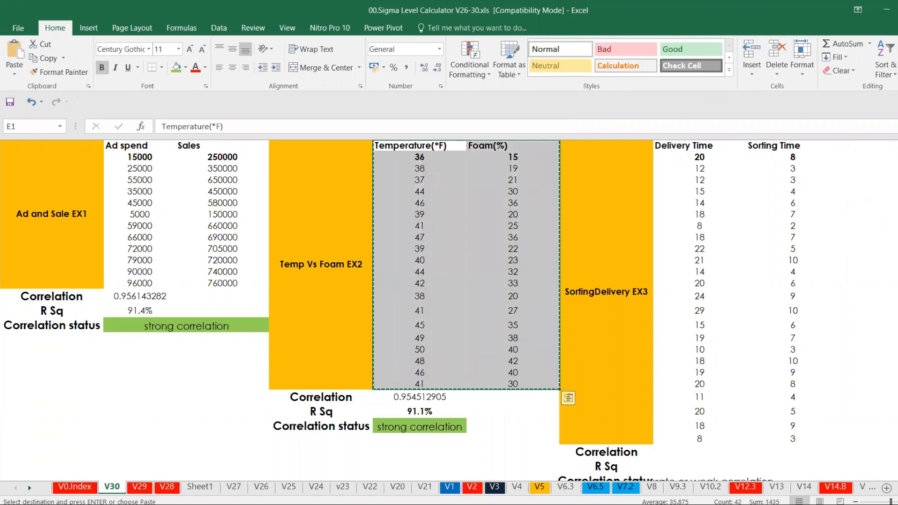
{"action": "left_click", "coordinate": [510, 504]}
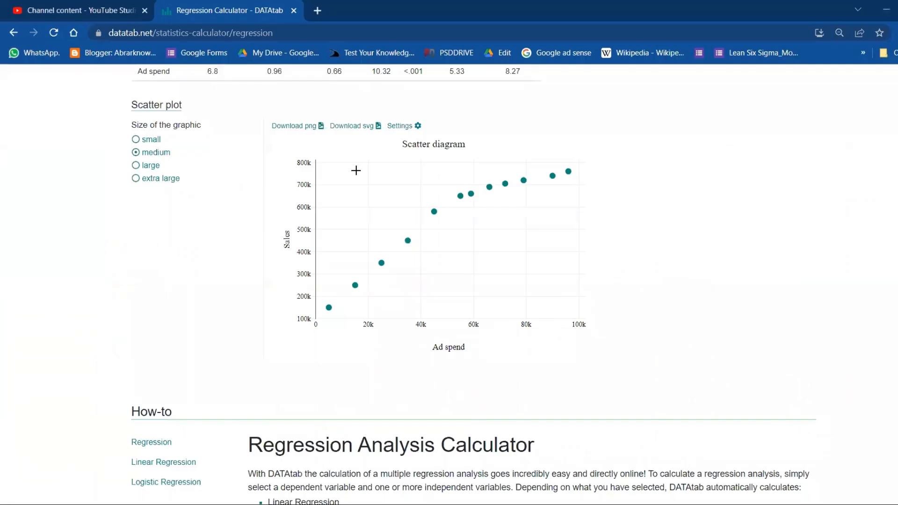
{"action": "scroll", "coordinate": [449, 285], "scroll_direction": "up", "scroll_amount": 15}
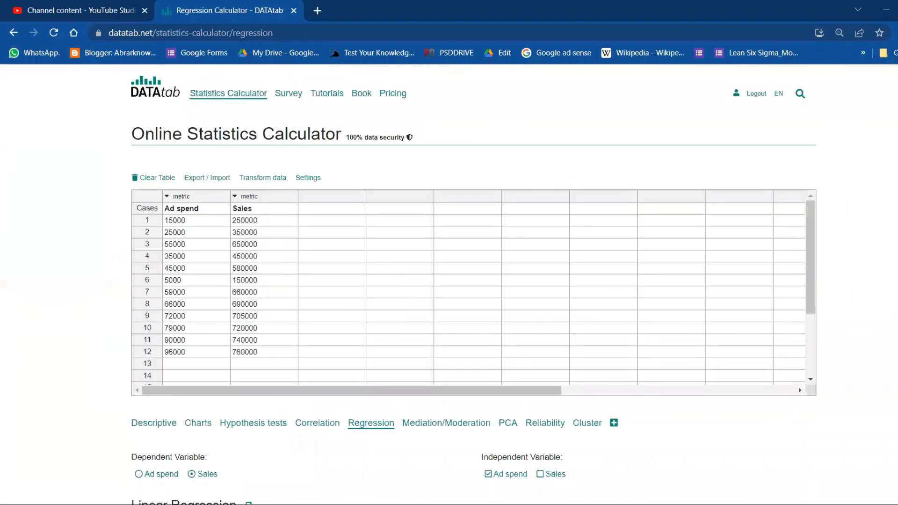
{"action": "left_click", "coordinate": [148, 180]}
{"action": "left_click", "coordinate": [187, 212]}
{"action": "key", "text": "ctrl+v"}
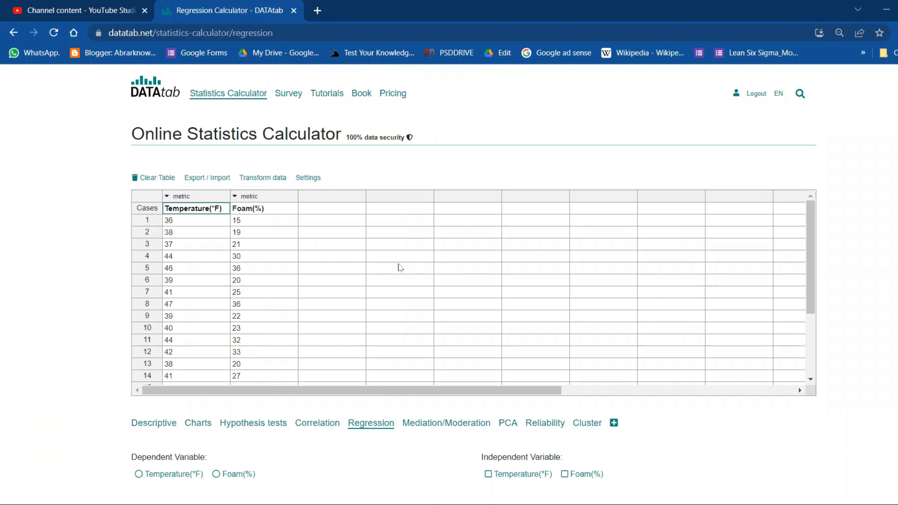
Step: Run a linear regression with Foam(%) as dependent and Temperature(*F) as independent variable, and review the model summary and scatter plot
{"action": "scroll", "coordinate": [743, 219], "scroll_direction": "down", "scroll_amount": 4}
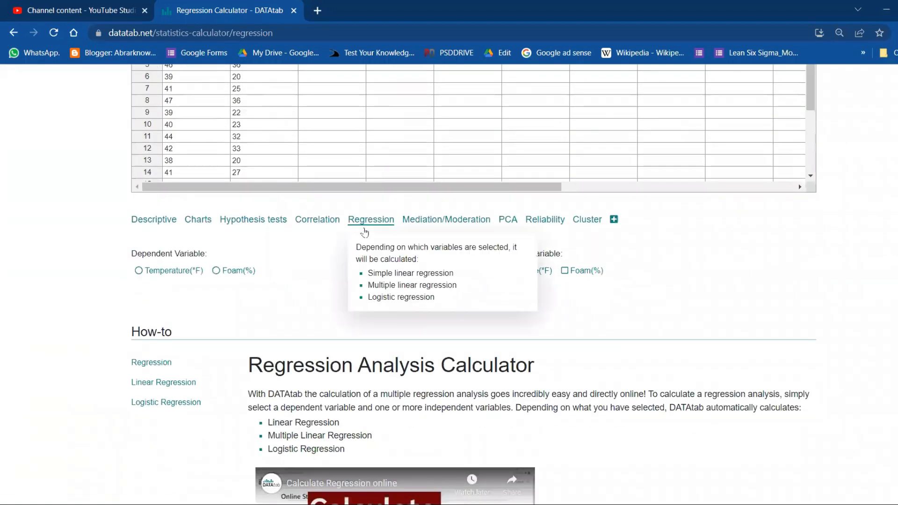
{"action": "left_click", "coordinate": [216, 272]}
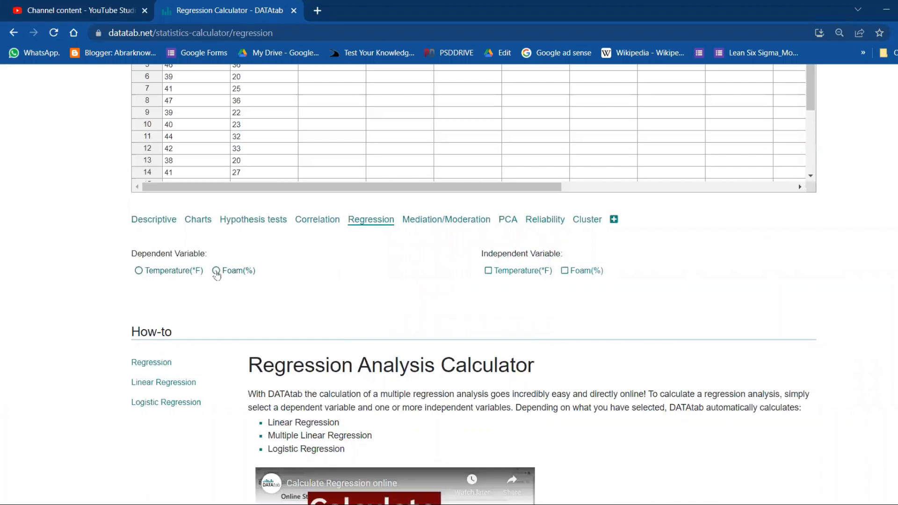
{"action": "left_click", "coordinate": [489, 271]}
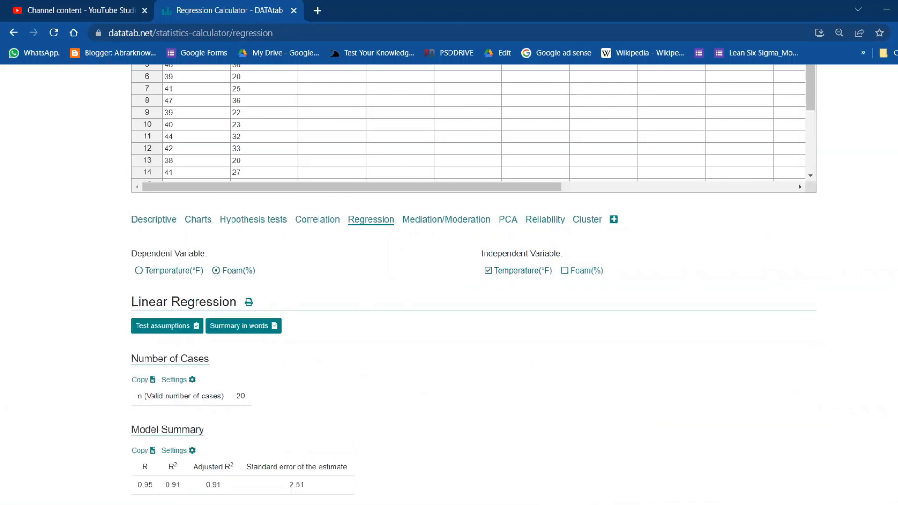
{"action": "scroll", "coordinate": [449, 281], "scroll_direction": "down", "scroll_amount": 7}
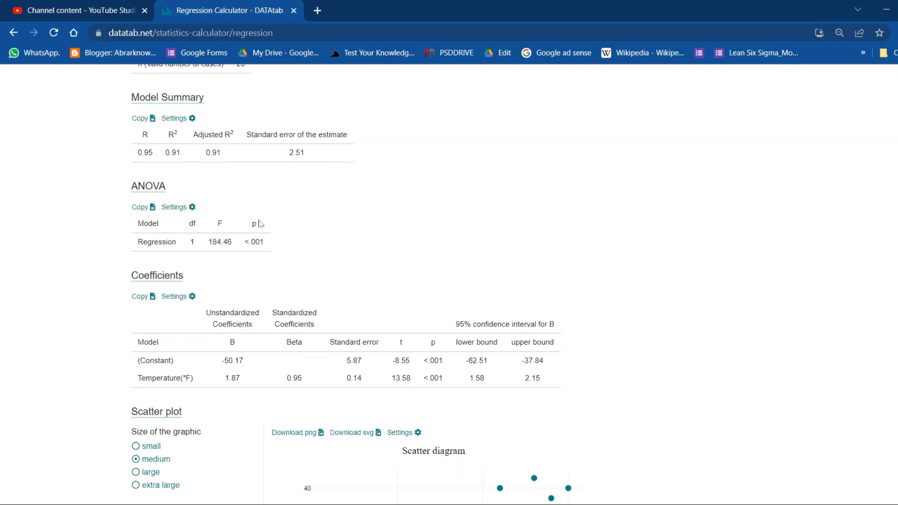
{"action": "left_click_drag", "start_coordinate": [235, 149], "coordinate": [200, 152]}
{"action": "scroll", "coordinate": [449, 281], "scroll_direction": "down", "scroll_amount": 7}
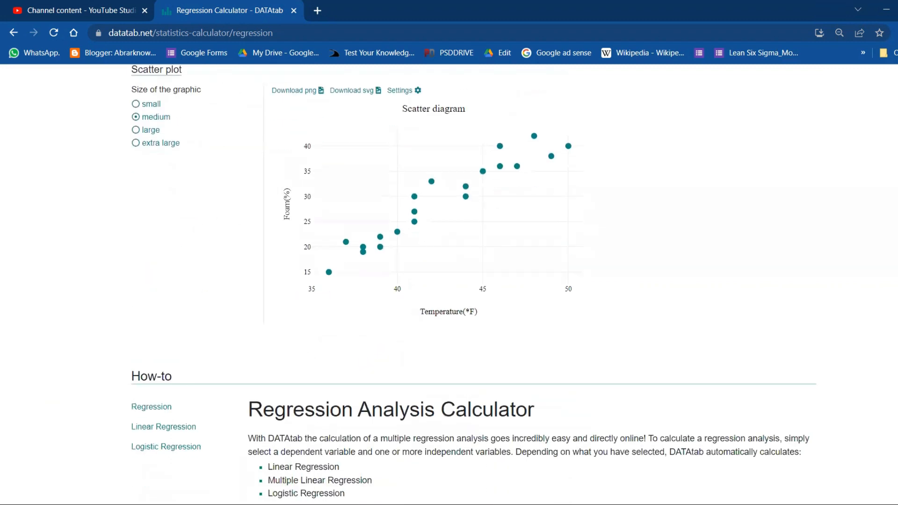
{"action": "scroll", "coordinate": [449, 280], "scroll_direction": "up", "scroll_amount": 15}
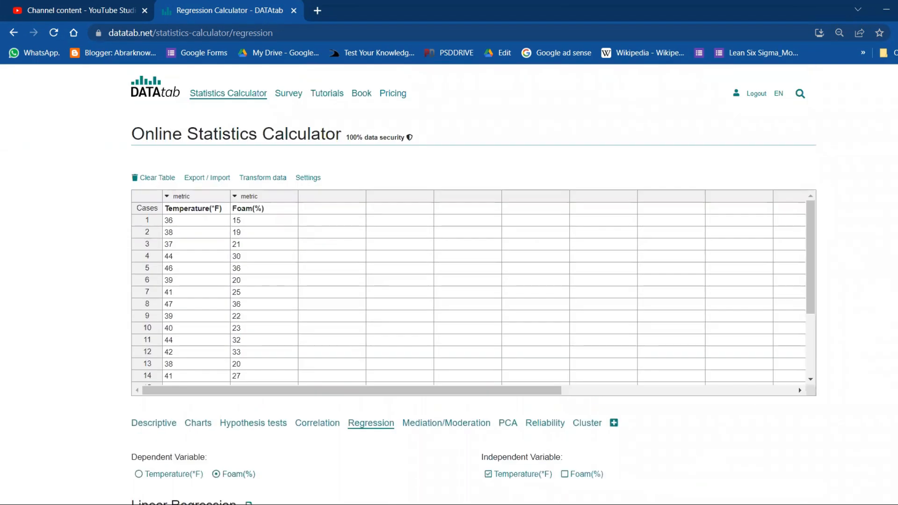
Step: Switch to the Excel workbook and calculate the correlation of Delivery Time and Sorting Time in H26 with =CORREL(H2:H25,I2:I25)
{"action": "left_click", "coordinate": [725, 461]}
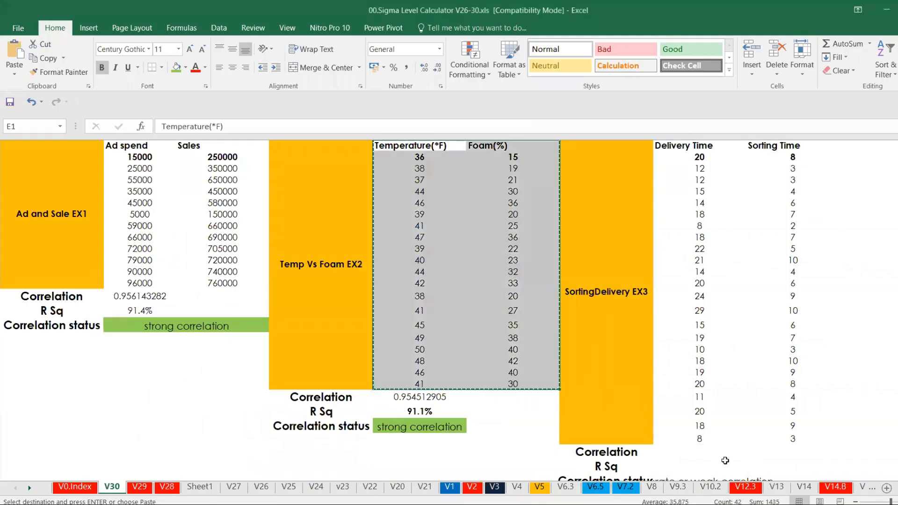
{"action": "left_click", "coordinate": [696, 457]}
{"action": "left_click", "coordinate": [696, 458]}
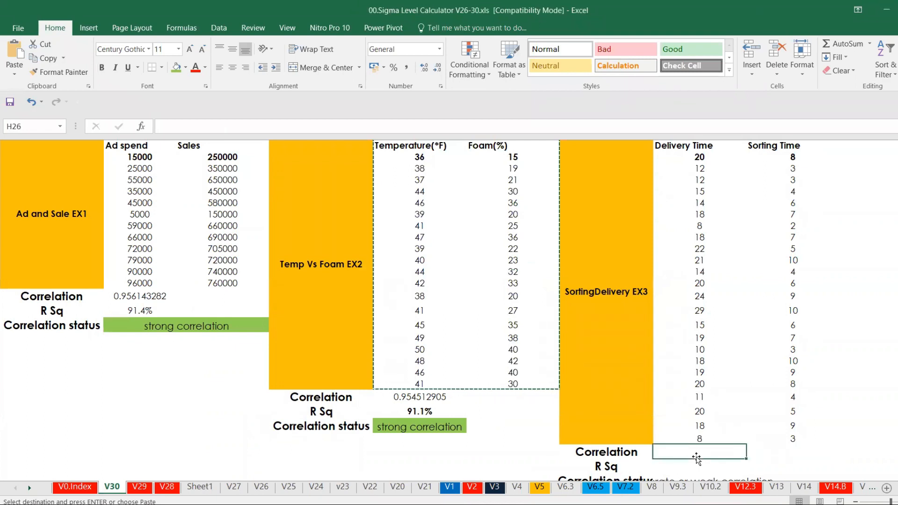
{"action": "type", "text": "=CORR"}
{"action": "key", "text": "Tab"}
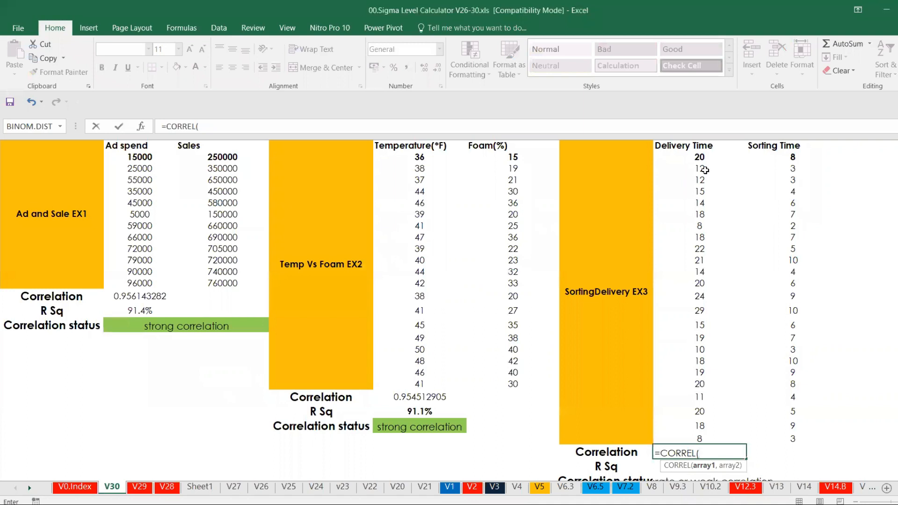
{"action": "left_click_drag", "start_coordinate": [697, 157], "coordinate": [697, 439]}
{"action": "type", "text": ","}
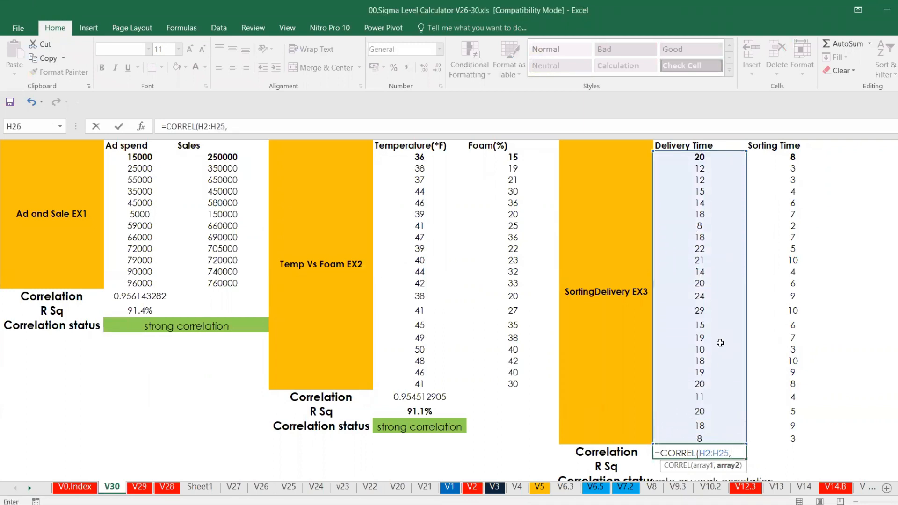
{"action": "left_click_drag", "start_coordinate": [767, 157], "coordinate": [780, 438]}
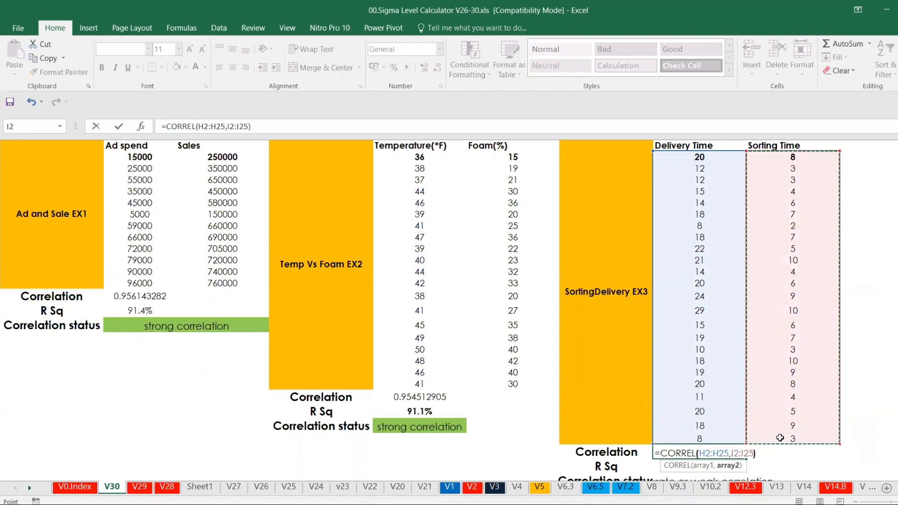
{"action": "key", "text": "Return"}
{"action": "left_click", "coordinate": [722, 453]}
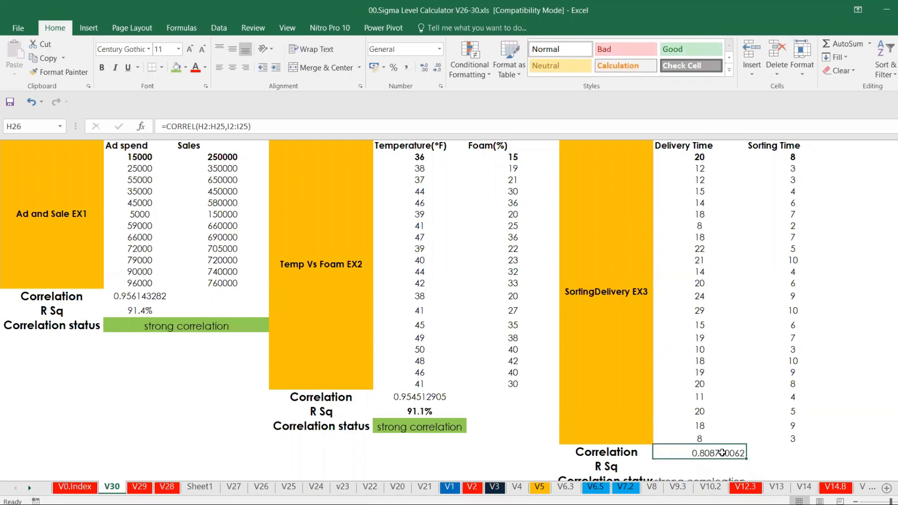
Step: Calculate the R Sq for the SortingDelivery EX3 data in H27 with =RSQ(H2:H25,I2:I25)
{"action": "key", "text": "Down"}
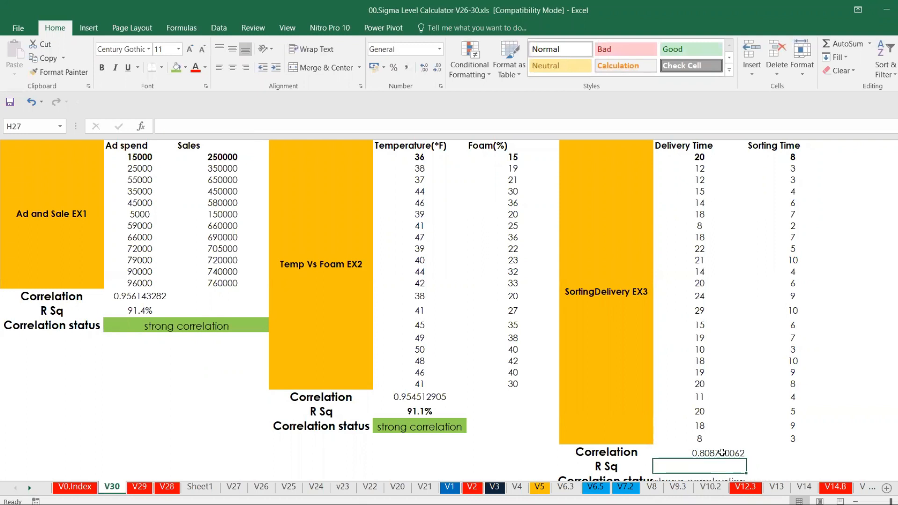
{"action": "type", "text": "=r"}
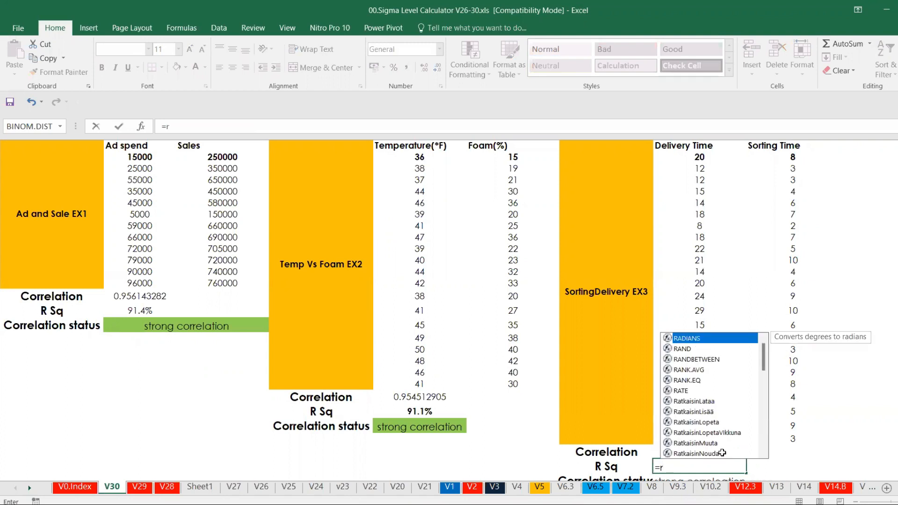
{"action": "type", "text": "sq"}
{"action": "key", "text": "Tab"}
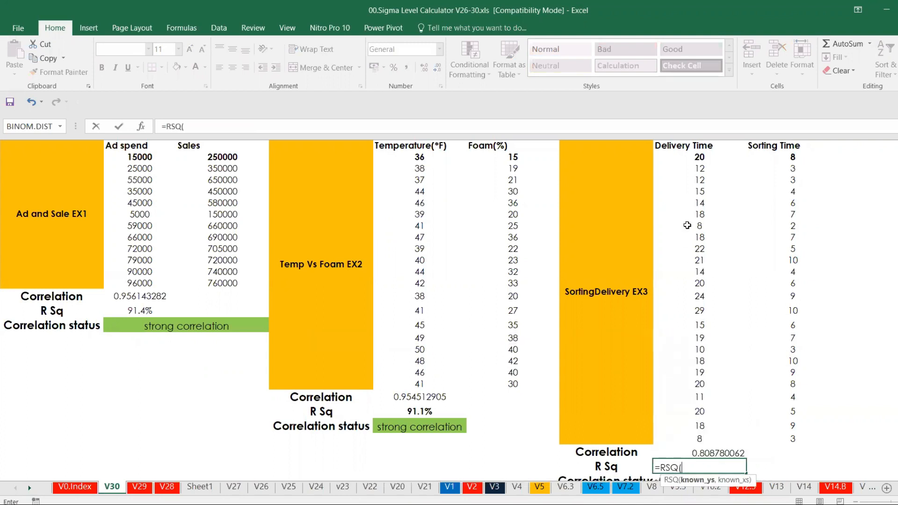
{"action": "left_click_drag", "start_coordinate": [698, 158], "coordinate": [689, 442]}
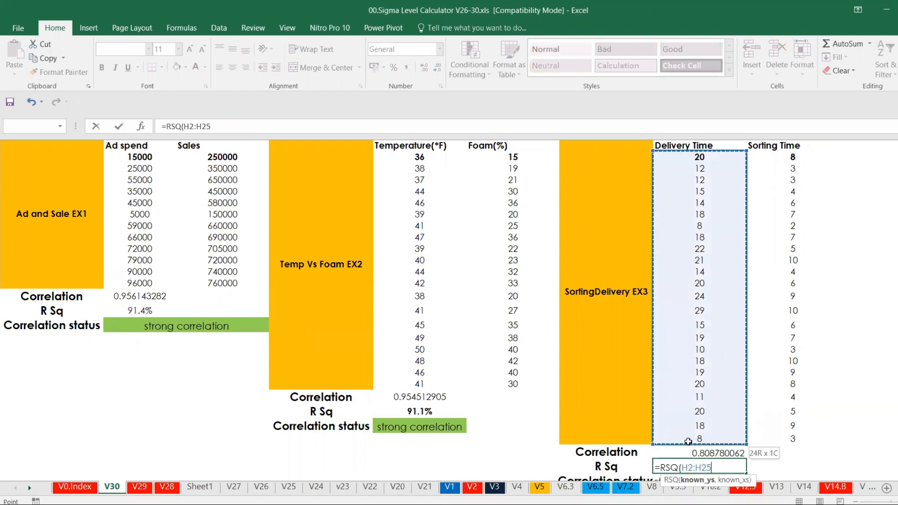
{"action": "type", "text": ","}
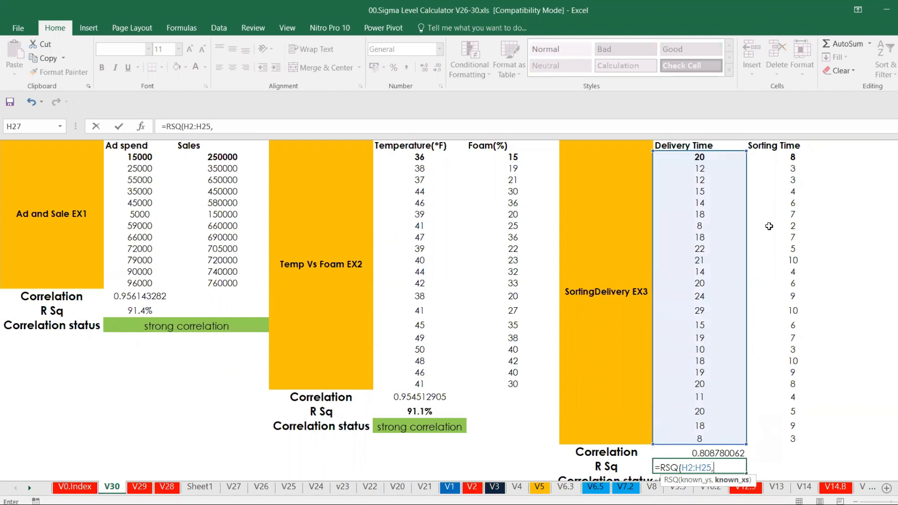
{"action": "left_click_drag", "start_coordinate": [772, 156], "coordinate": [786, 442]}
{"action": "key", "text": "Return"}
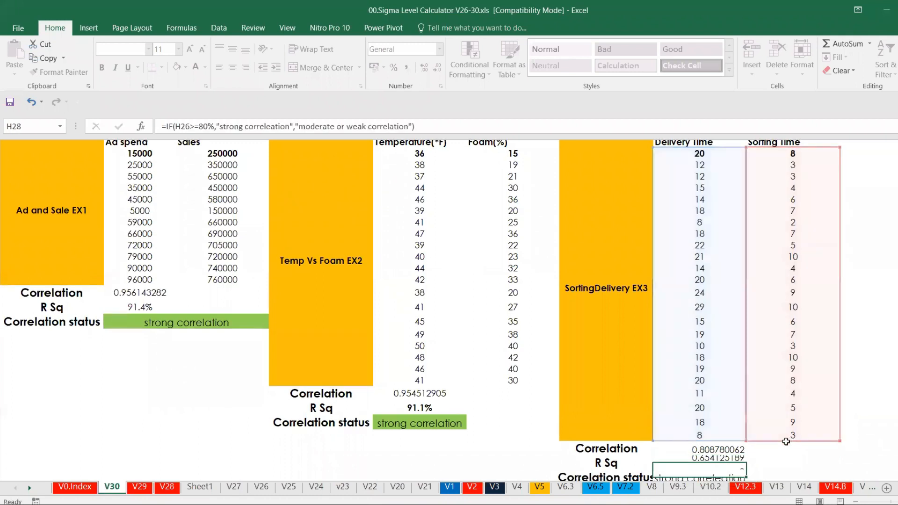
Step: Format the SortingDelivery R Sq value in H27 as a percentage with one decimal place
{"action": "key", "text": "Up"}
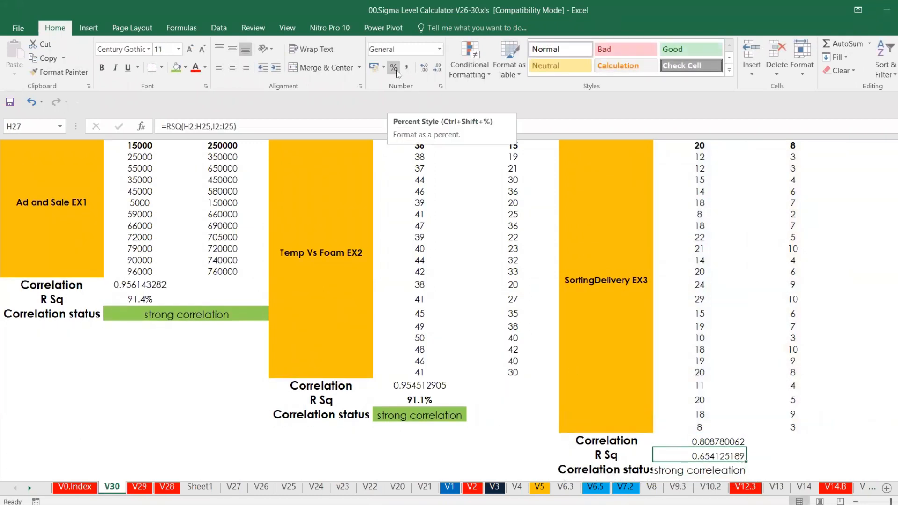
{"action": "left_click", "coordinate": [394, 68]}
{"action": "left_click", "coordinate": [421, 71]}
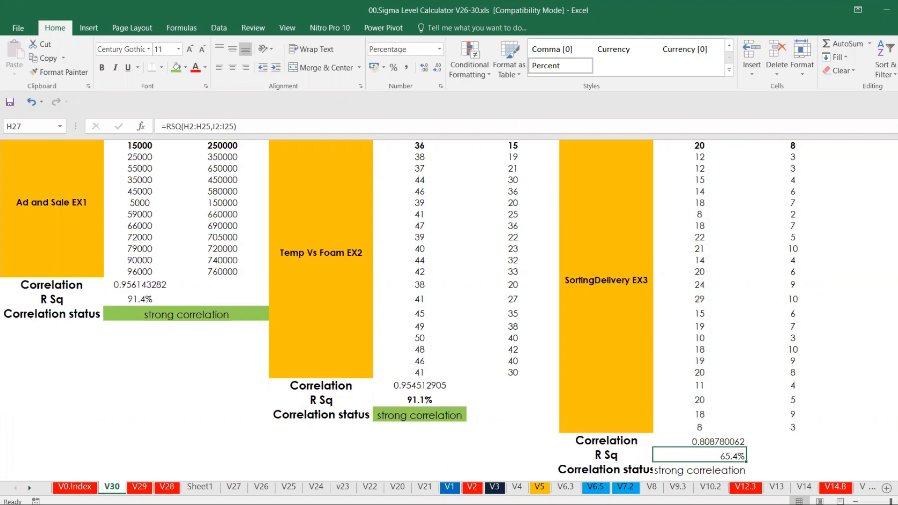
Step: Copy the Delivery Time and Sorting Time columns with their headers, H1:I25
{"action": "scroll", "coordinate": [896, 198], "scroll_direction": "up", "scroll_amount": 1}
{"action": "left_click", "coordinate": [701, 153]}
{"action": "key", "text": "shift+Right"}
{"action": "key", "text": "shift+Down"}
{"action": "key", "text": "shift+Down"}
{"action": "key", "text": "shift+Down"}
{"action": "key", "text": "shift+Down"}
{"action": "key", "text": "shift+Down"}
{"action": "key", "text": "shift+Down"}
{"action": "key", "text": "shift+Down"}
{"action": "key", "text": "shift+Down"}
{"action": "left_click_drag", "start_coordinate": [708, 147], "coordinate": [792, 441]}
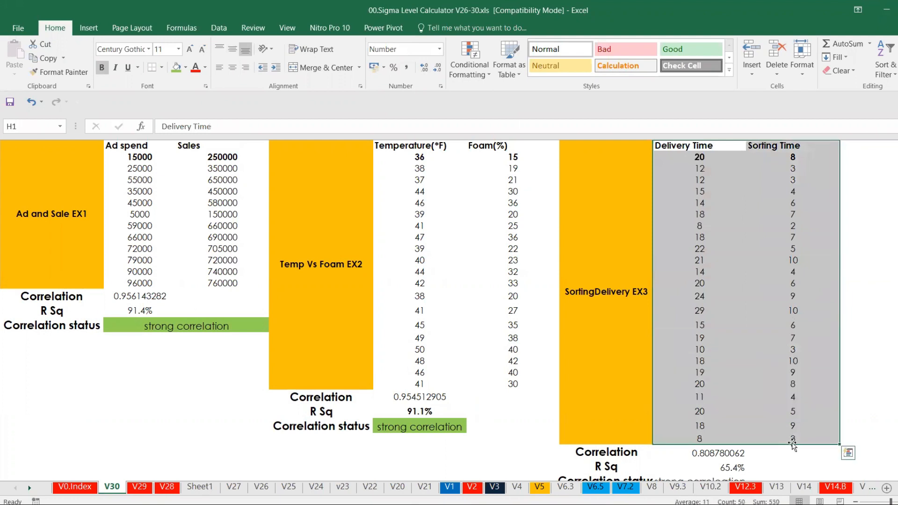
{"action": "key", "text": "ctrl+c"}
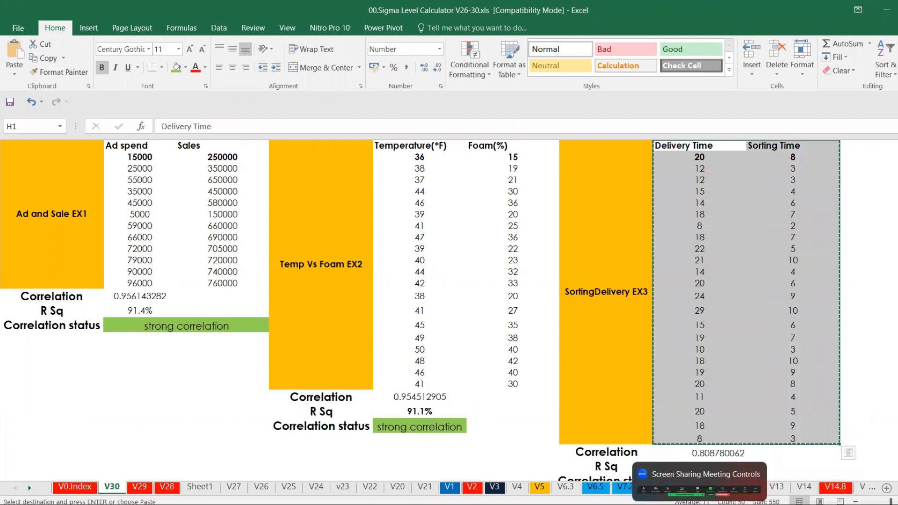
Step: Switch to Minitab, minimize the plot and session windows, and paste the copied data into a new, maximized worksheet
{"action": "mouse_move", "coordinate": [728, 504]}
{"action": "left_click", "coordinate": [794, 460]}
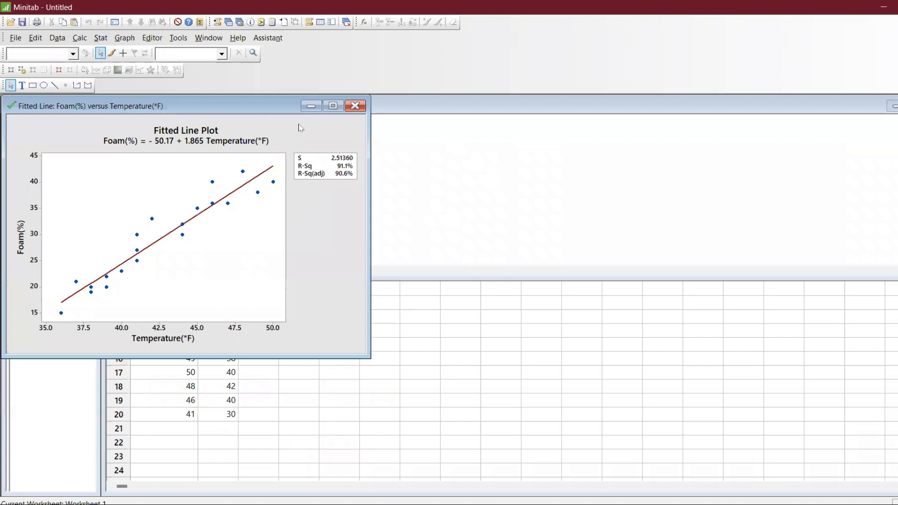
{"action": "left_click", "coordinate": [311, 105]}
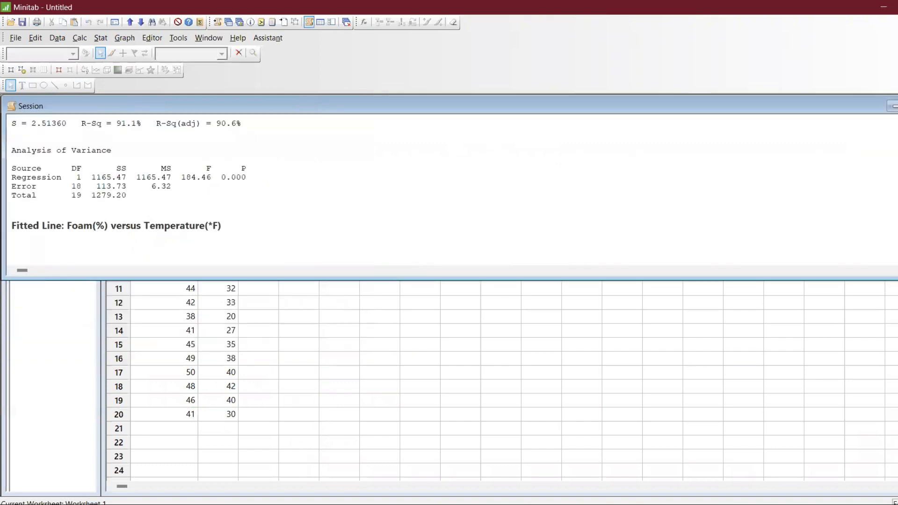
{"action": "left_click", "coordinate": [892, 106]}
{"action": "left_click", "coordinate": [15, 38]}
{"action": "left_click", "coordinate": [27, 50]}
{"action": "key", "text": "Return"}
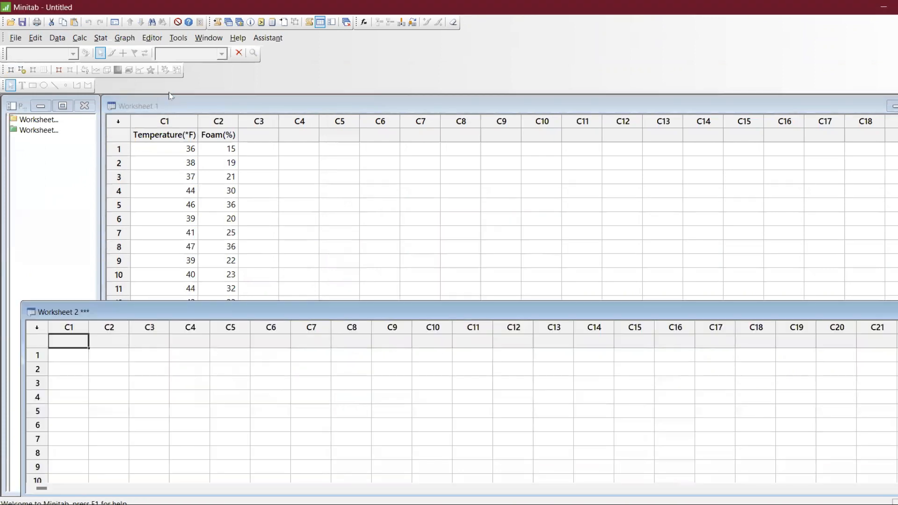
{"action": "double_click", "coordinate": [387, 312]}
{"action": "key", "text": "ctrl+v"}
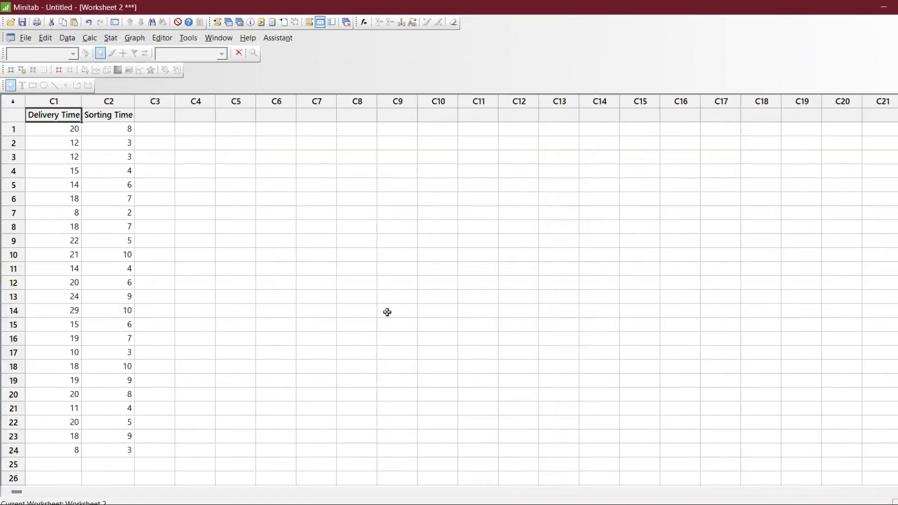
Step: Create a linear fitted line plot with Delivery Time as the response and Sorting Time as the predictor
{"action": "left_click", "coordinate": [117, 42]}
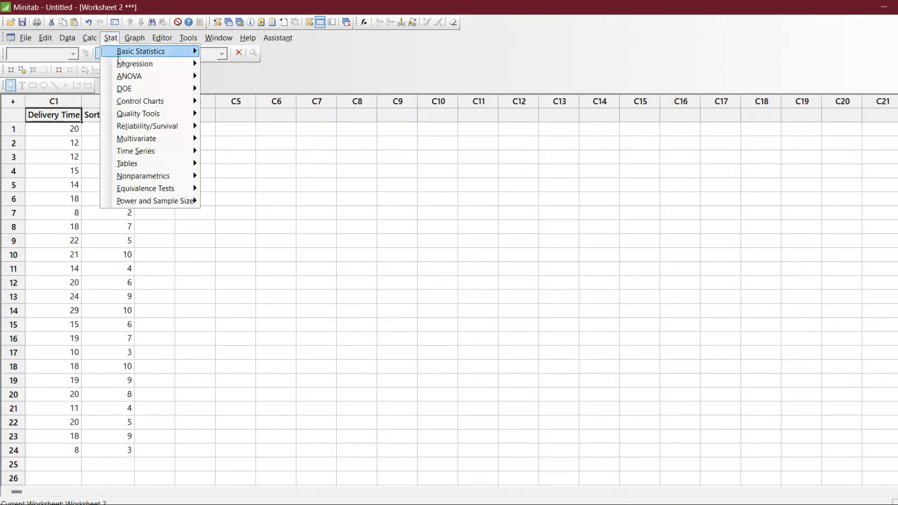
{"action": "mouse_move", "coordinate": [173, 64]}
{"action": "left_click", "coordinate": [251, 64]}
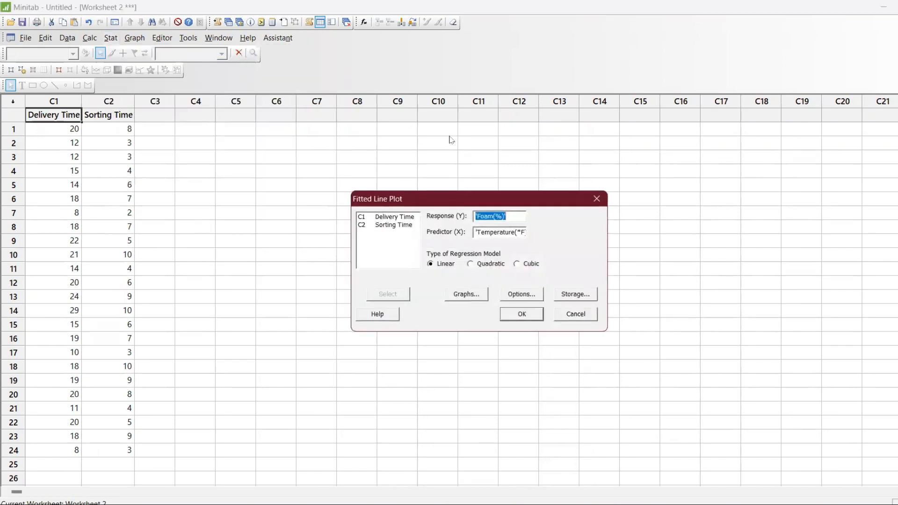
{"action": "double_click", "coordinate": [392, 219]}
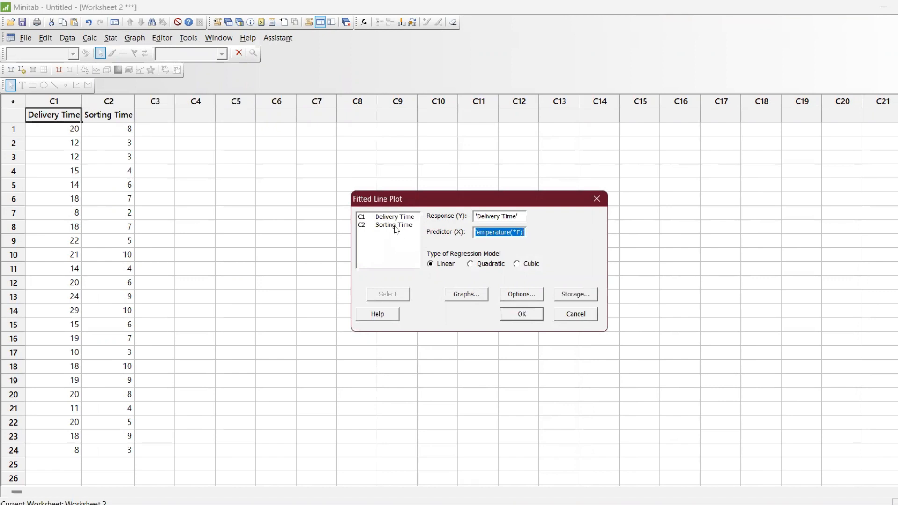
{"action": "double_click", "coordinate": [395, 226]}
{"action": "left_click", "coordinate": [540, 318]}
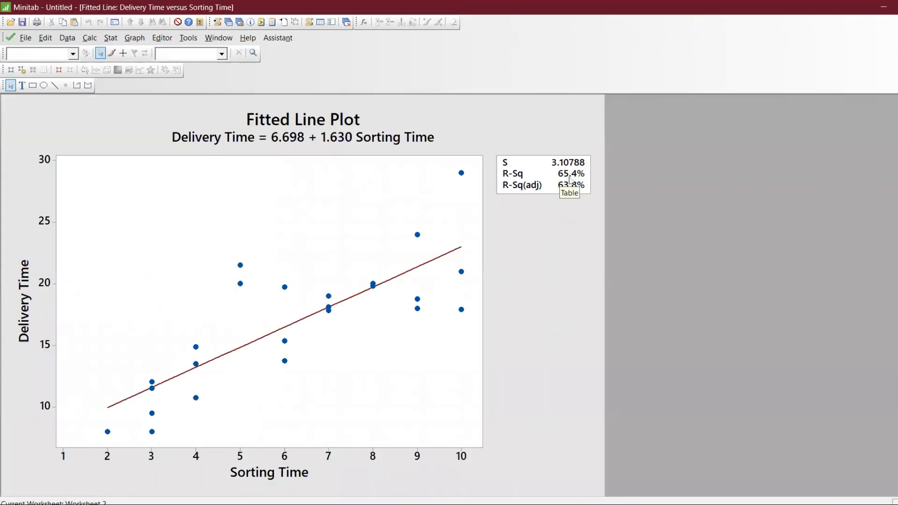
Step: Compare the R Sq value in H27 of the Excel workbook with the R-Sq on the Minitab fitted line plot
{"action": "key", "text": "alt+Tab"}
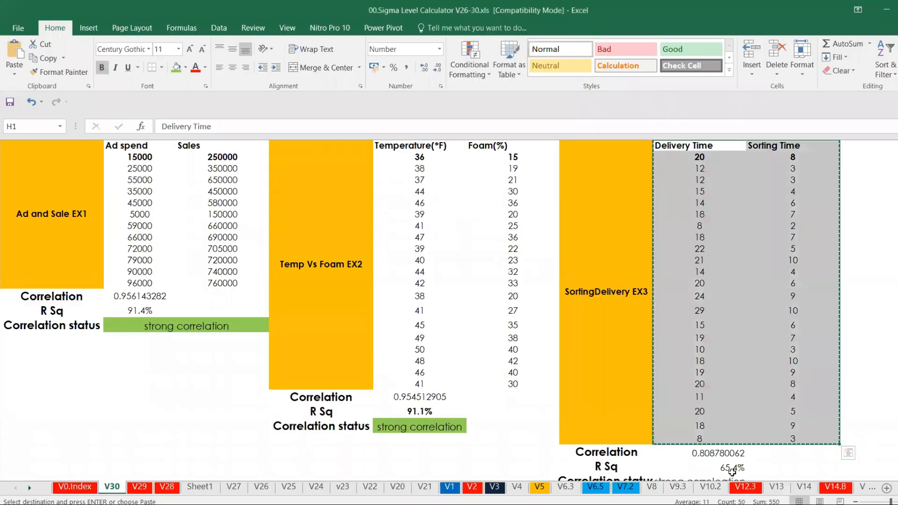
{"action": "left_click", "coordinate": [731, 468]}
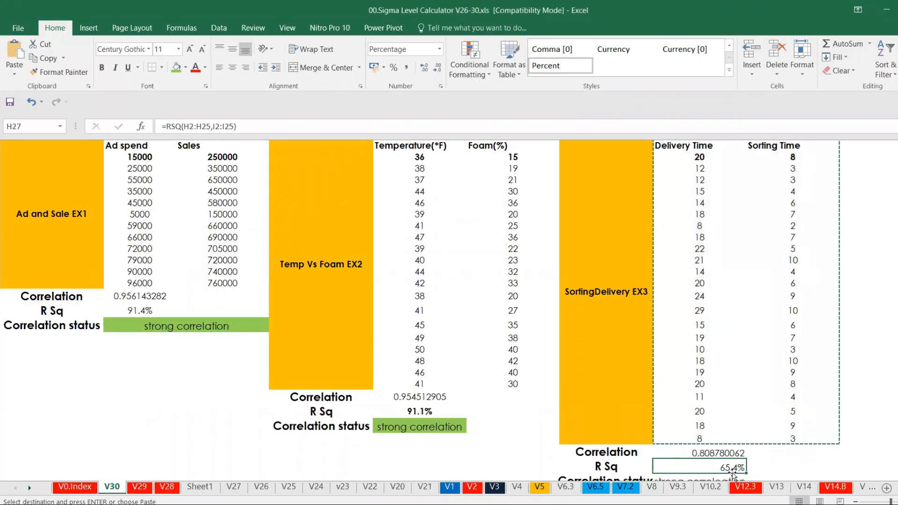
{"action": "key", "text": "alt+Tab"}
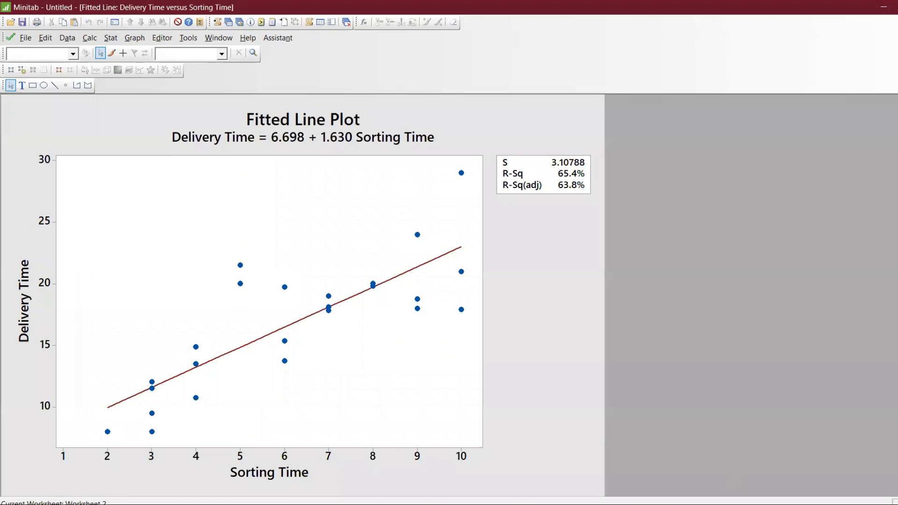
Step: Switch to DATAtab, clear the Temperature(*F) and Foam(%) table and paste the Delivery Time and Sorting Time data into it
{"action": "key", "text": "alt+Tab"}
{"action": "left_click", "coordinate": [158, 178]}
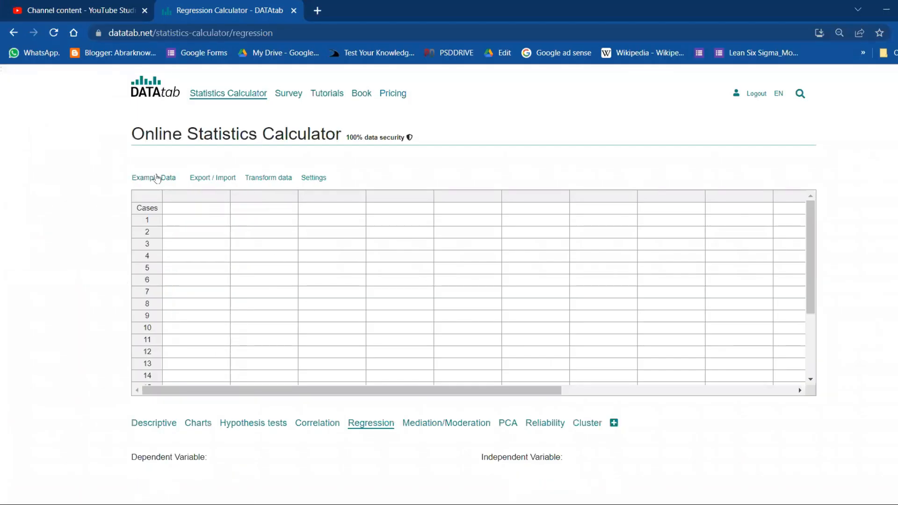
{"action": "left_click", "coordinate": [188, 213]}
{"action": "key", "text": "ctrl+v"}
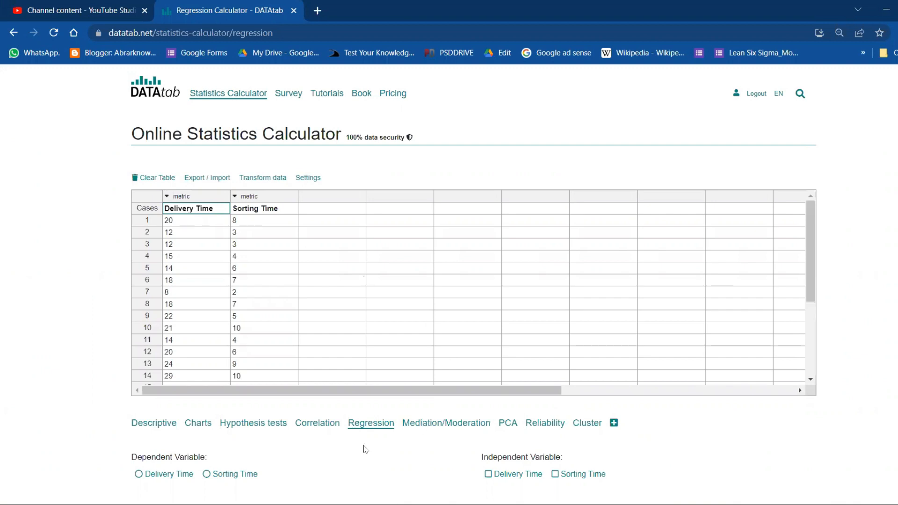
Step: Run a linear regression with Delivery Time as both the dependent and the independent variable
{"action": "left_click", "coordinate": [208, 477]}
{"action": "left_click", "coordinate": [168, 477]}
{"action": "left_click", "coordinate": [490, 476]}
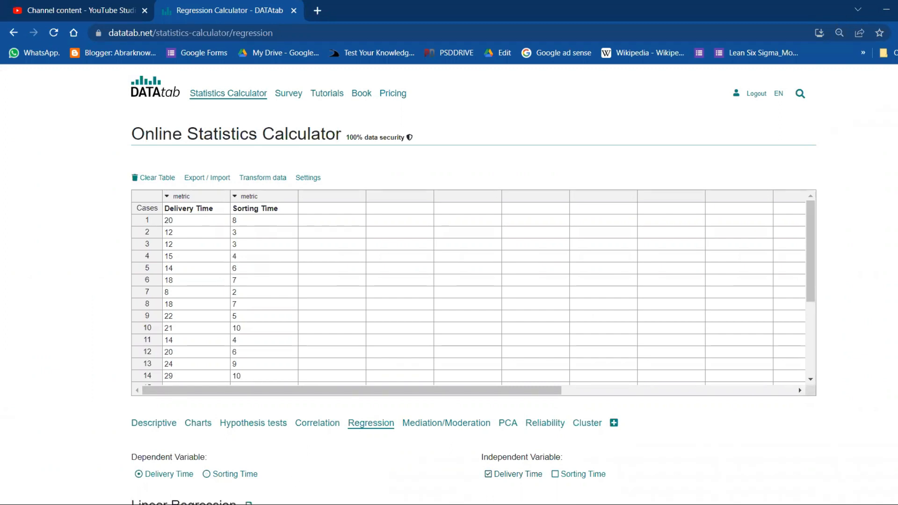
Step: Review the regression's model summary, ANOVA, coefficients and scatter plot, and check the selected variables
{"action": "scroll", "coordinate": [473, 281], "scroll_direction": "down", "scroll_amount": 10}
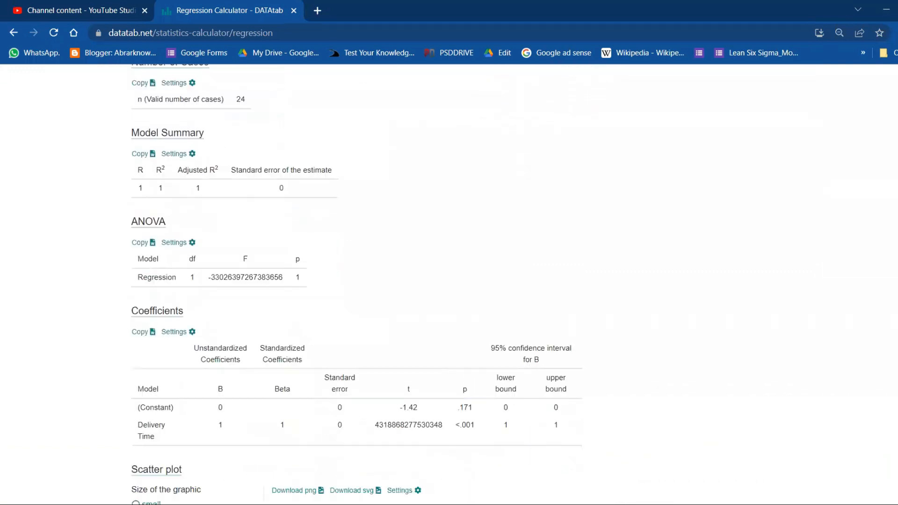
{"action": "scroll", "coordinate": [449, 284], "scroll_direction": "up", "scroll_amount": 2}
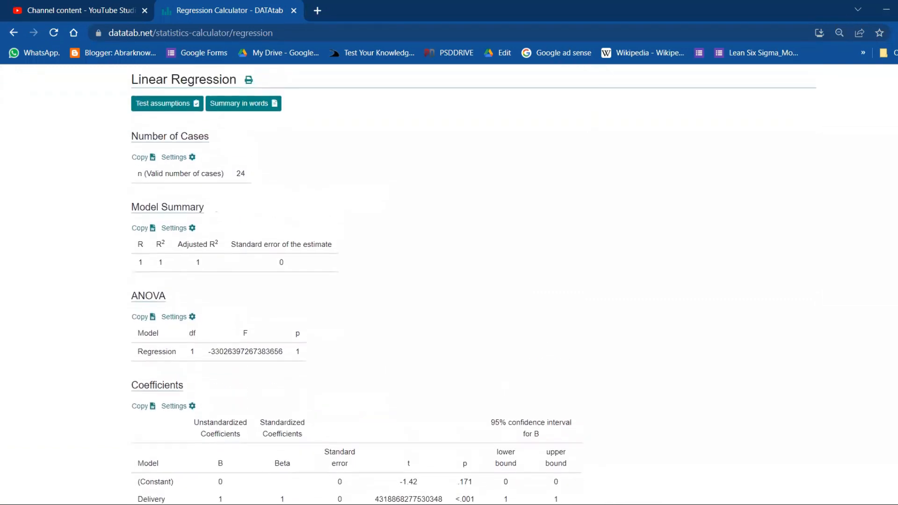
{"action": "scroll", "coordinate": [449, 285], "scroll_direction": "down", "scroll_amount": 1}
{"action": "scroll", "coordinate": [356, 281], "scroll_direction": "down", "scroll_amount": 3}
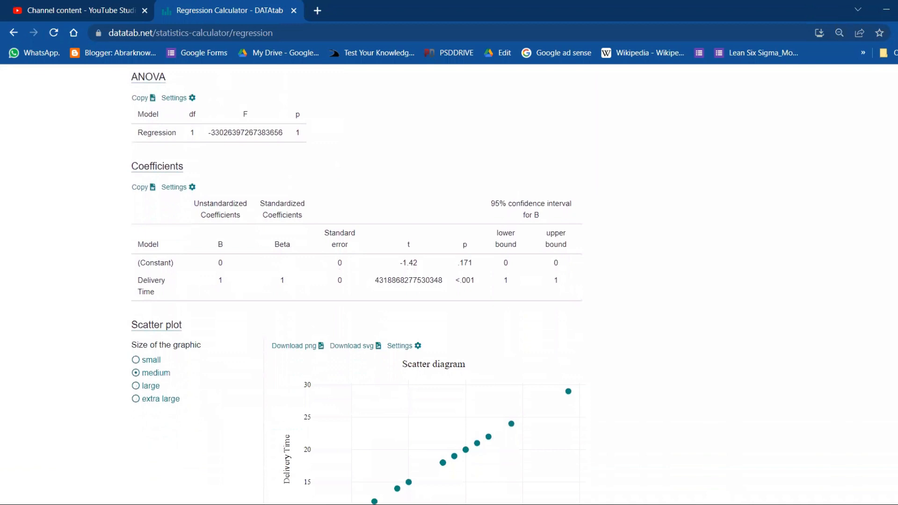
{"action": "scroll", "coordinate": [356, 280], "scroll_direction": "up", "scroll_amount": 3}
{"action": "scroll", "coordinate": [357, 280], "scroll_direction": "up", "scroll_amount": 7}
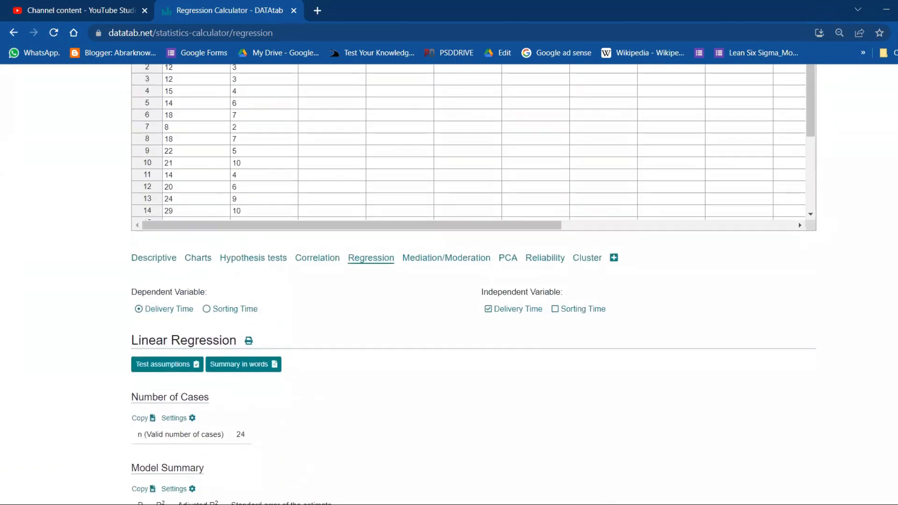
{"action": "scroll", "coordinate": [474, 285], "scroll_direction": "down", "scroll_amount": 5}
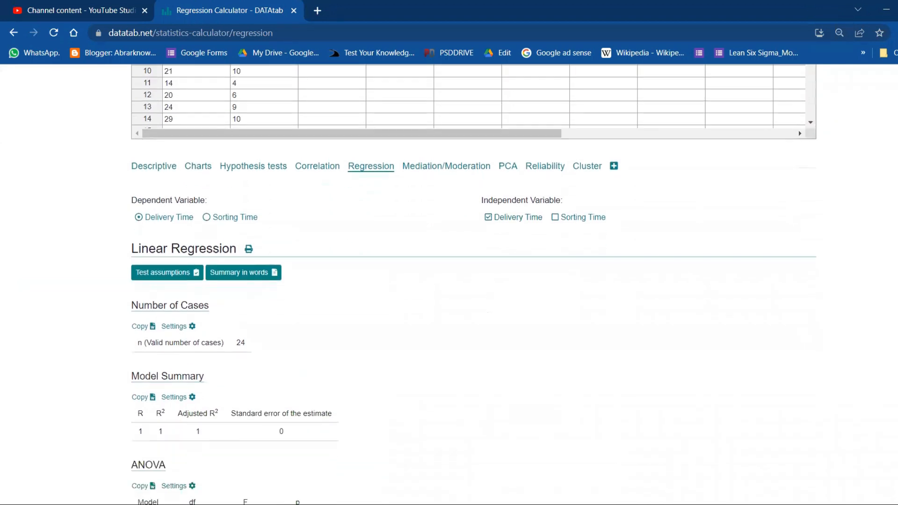
{"action": "scroll", "coordinate": [473, 285], "scroll_direction": "down", "scroll_amount": 2}
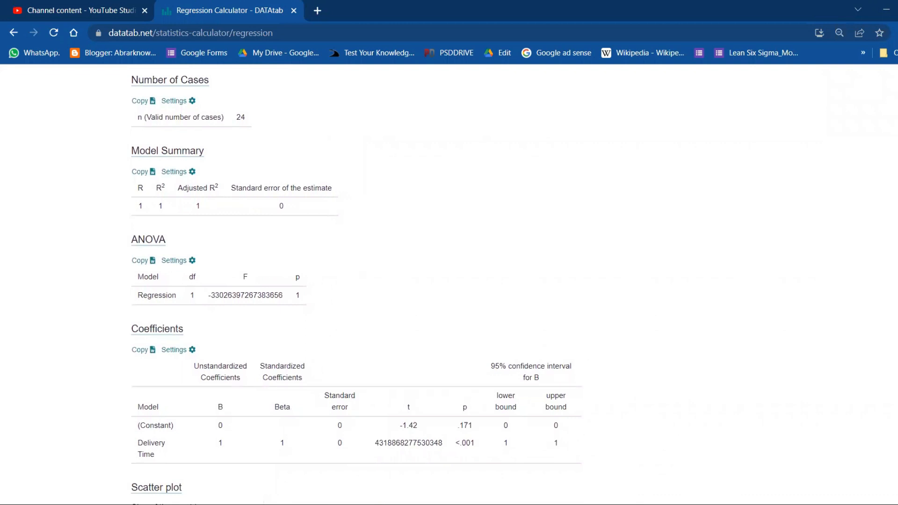
{"action": "scroll", "coordinate": [887, 124], "scroll_direction": "down", "scroll_amount": 4}
{"action": "scroll", "coordinate": [887, 123], "scroll_direction": "up", "scroll_amount": 8}
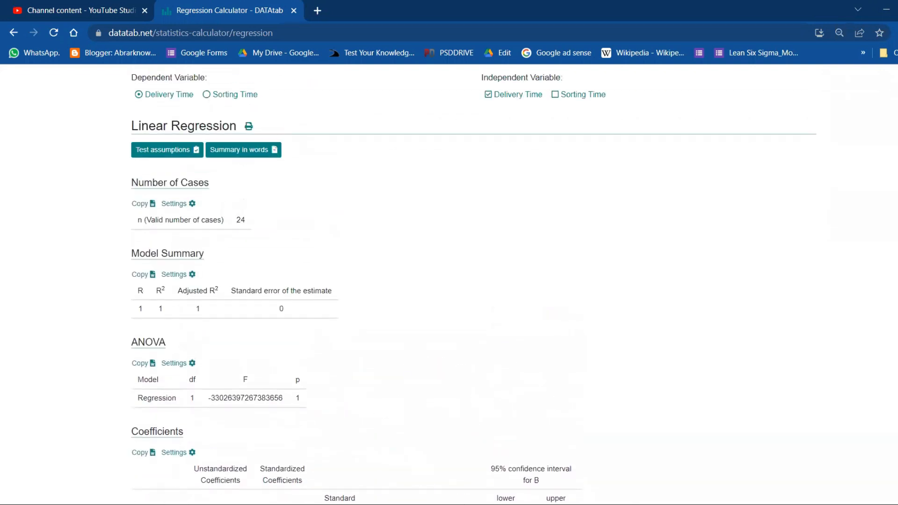